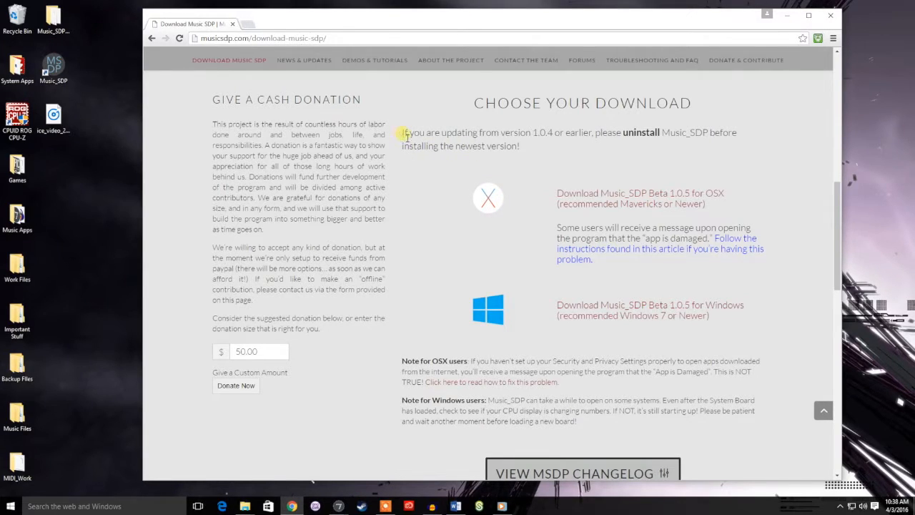
- Review the uninstall note for older versions and highlight the Music SDP download page's address, then put the browser away
{"action": "left_click_drag", "start_coordinate": [402, 133], "coordinate": [556, 148]}
{"action": "left_click", "coordinate": [533, 145]}
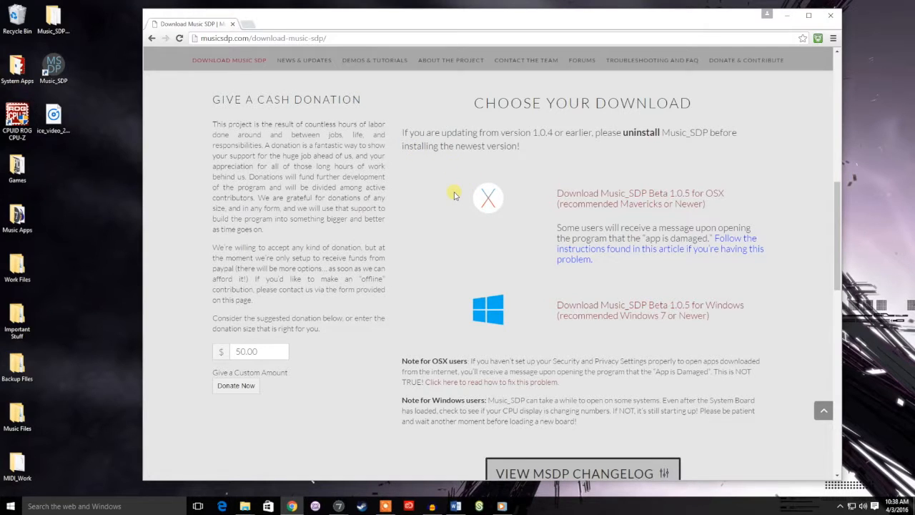
{"action": "scroll", "coordinate": [453, 194], "scroll_direction": "up", "scroll_amount": 6}
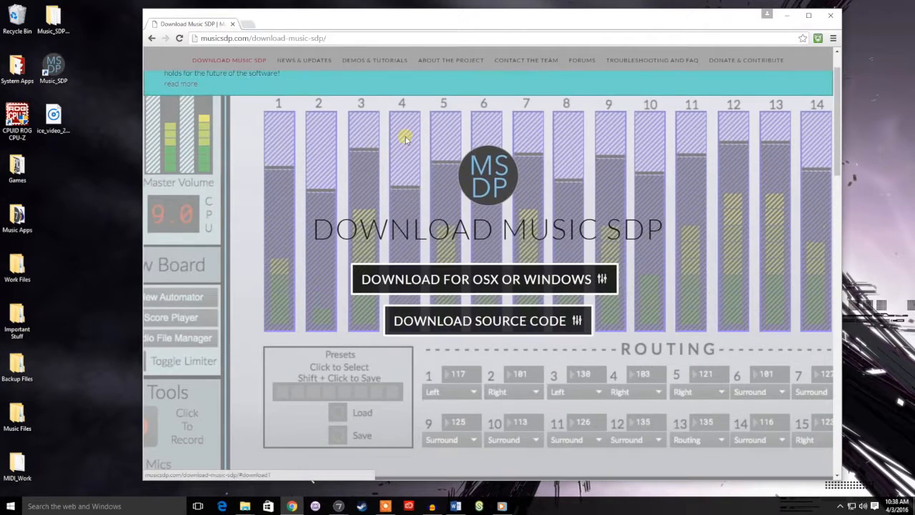
{"action": "left_click_drag", "start_coordinate": [357, 40], "coordinate": [171, 27]}
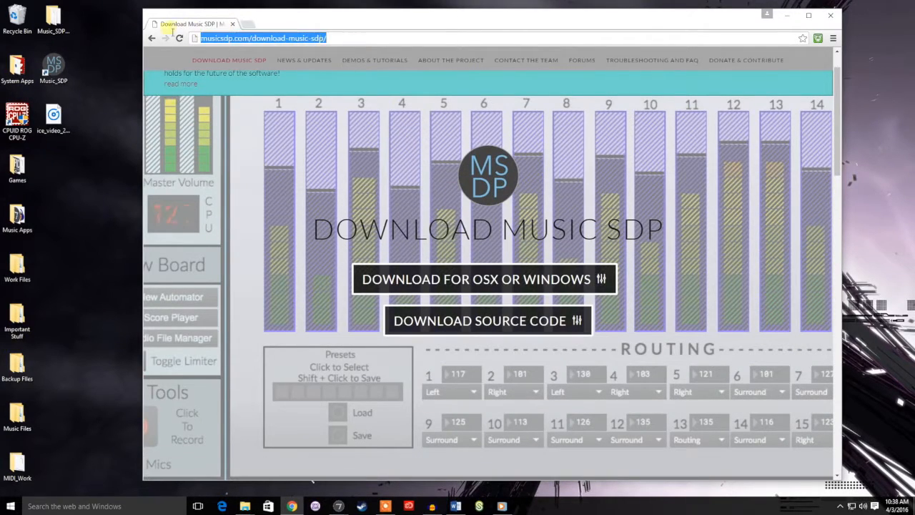
{"action": "left_click", "coordinate": [786, 15]}
- Create a new project named Preset_Tutorial on the Desktop
{"action": "left_click_drag", "start_coordinate": [422, 90], "coordinate": [474, 83]}
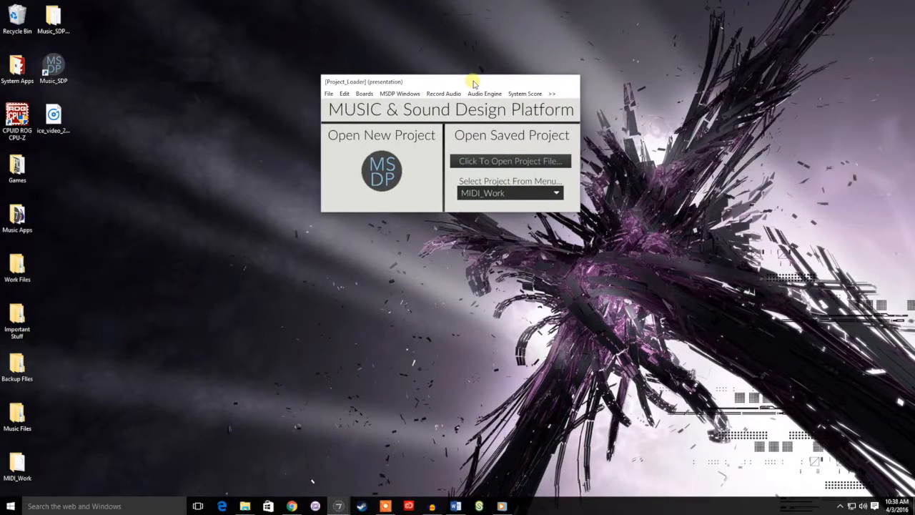
{"action": "left_click", "coordinate": [382, 171]}
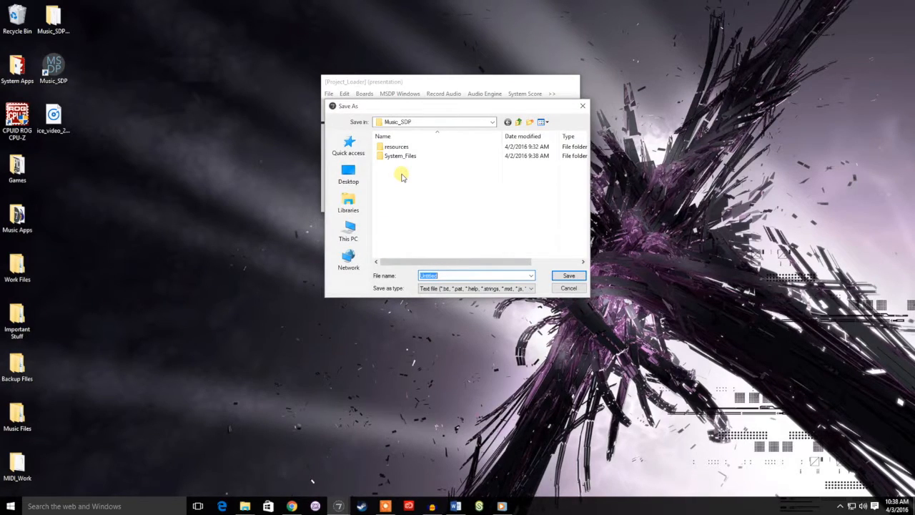
{"action": "left_click", "coordinate": [350, 174]}
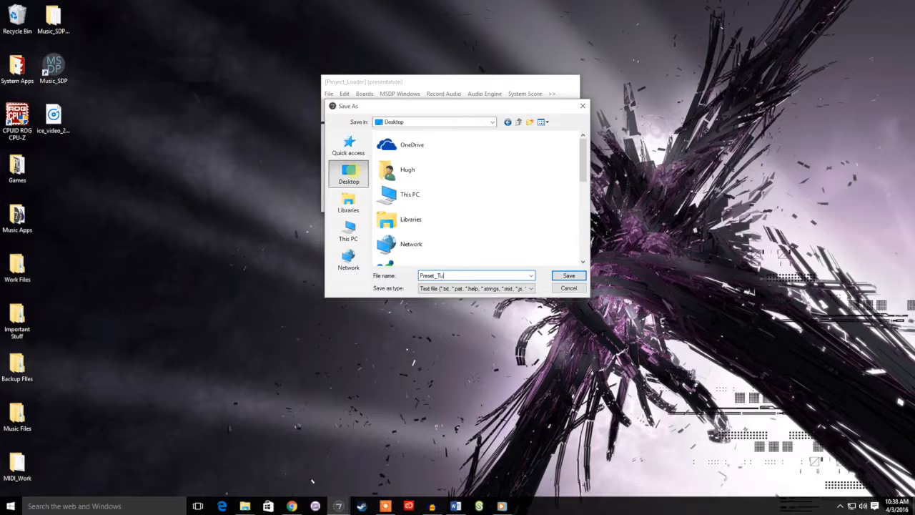
{"action": "key", "text": "Return"}
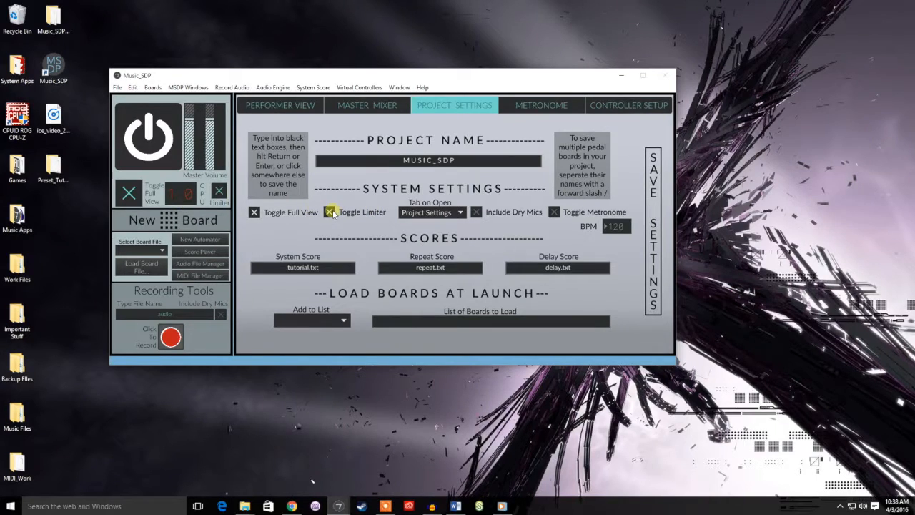
- Examine the default preset files in the Saved Presets folder of the Preset_Tutorial project
{"action": "left_click", "coordinate": [621, 76]}
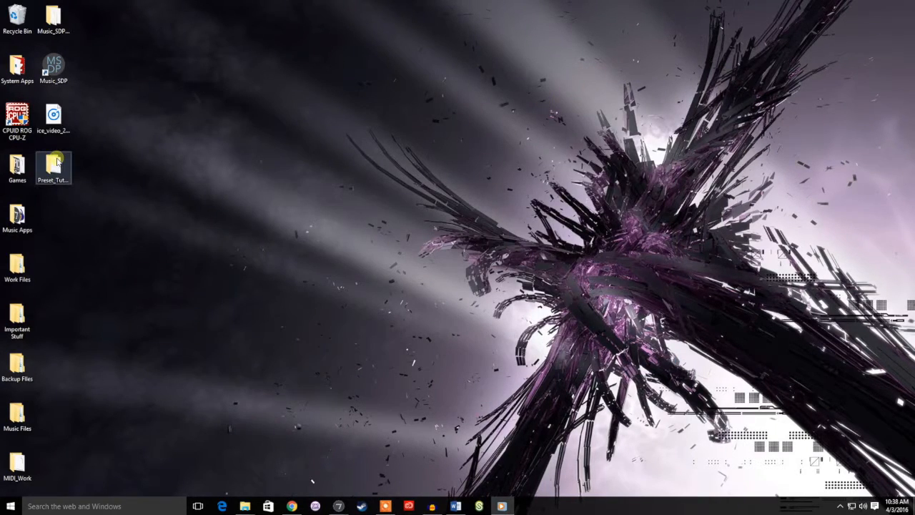
{"action": "double_click", "coordinate": [58, 161]}
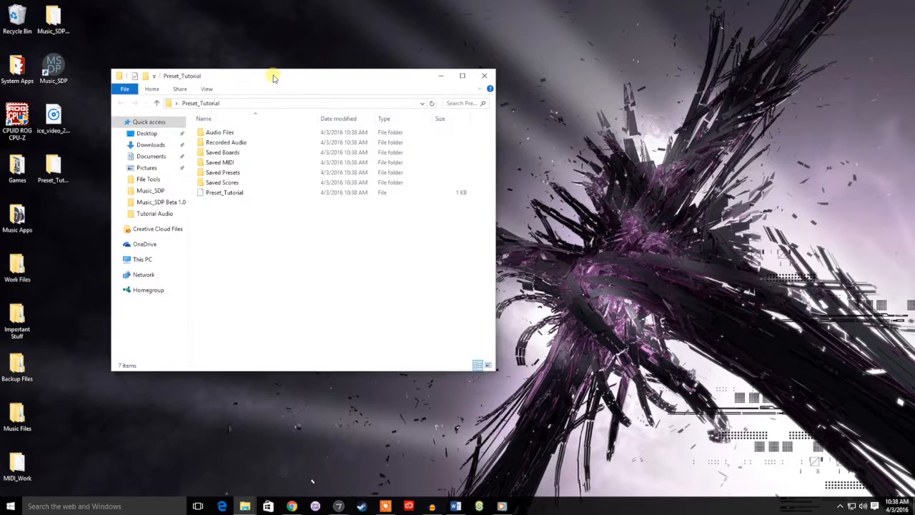
{"action": "left_click_drag", "start_coordinate": [272, 76], "coordinate": [415, 76]}
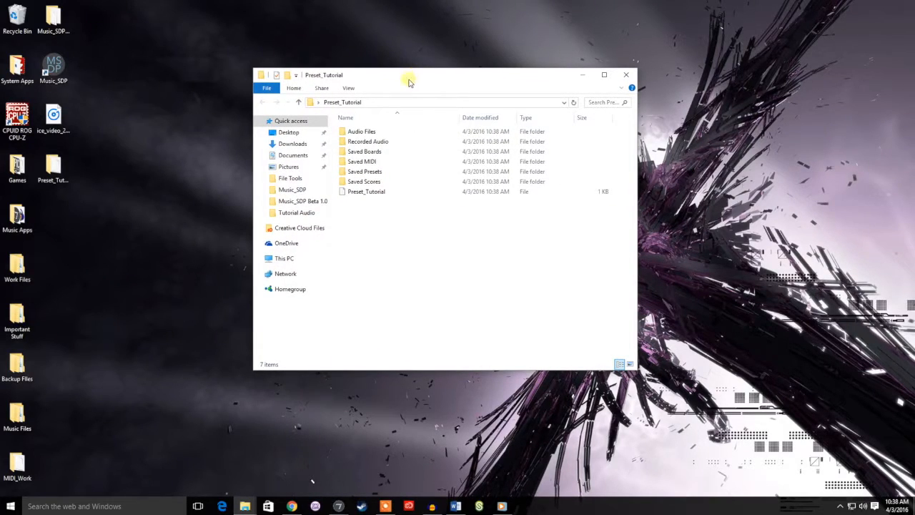
{"action": "double_click", "coordinate": [377, 174]}
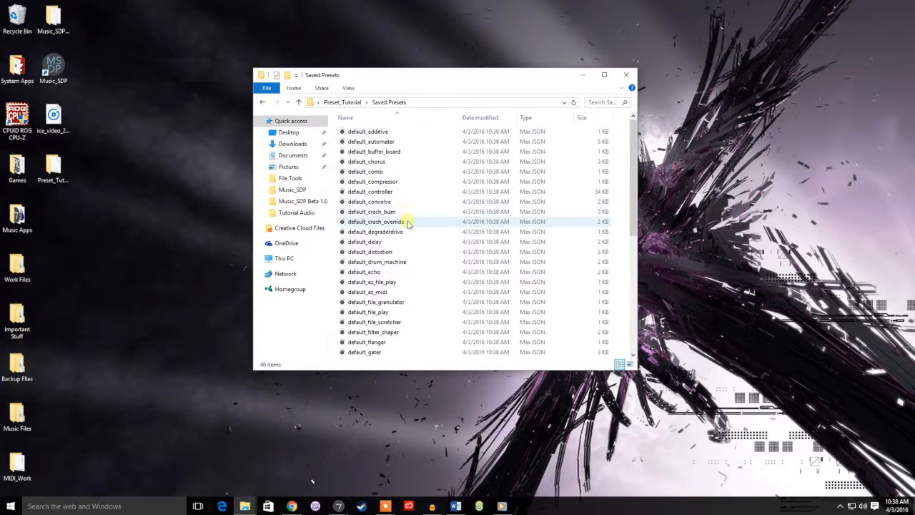
{"action": "scroll", "coordinate": [409, 257], "scroll_direction": "down", "scroll_amount": 1}
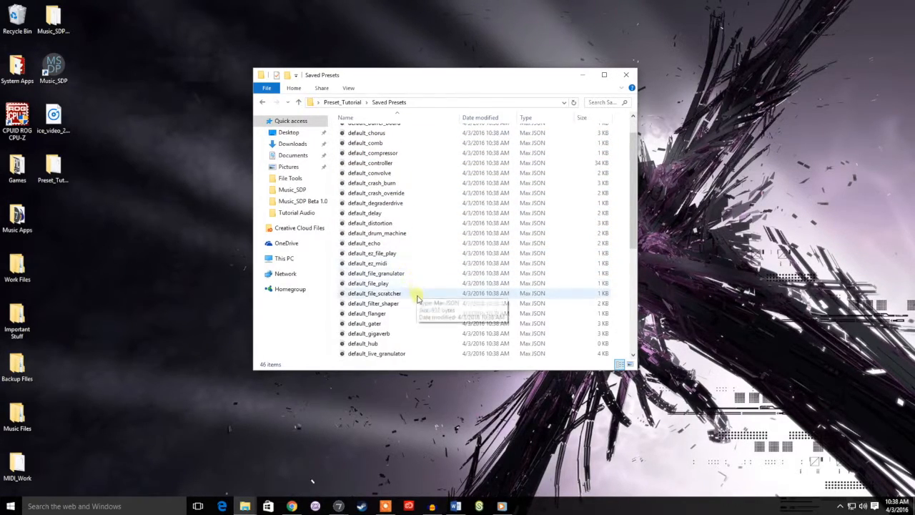
{"action": "scroll", "coordinate": [425, 342], "scroll_direction": "down", "scroll_amount": 3}
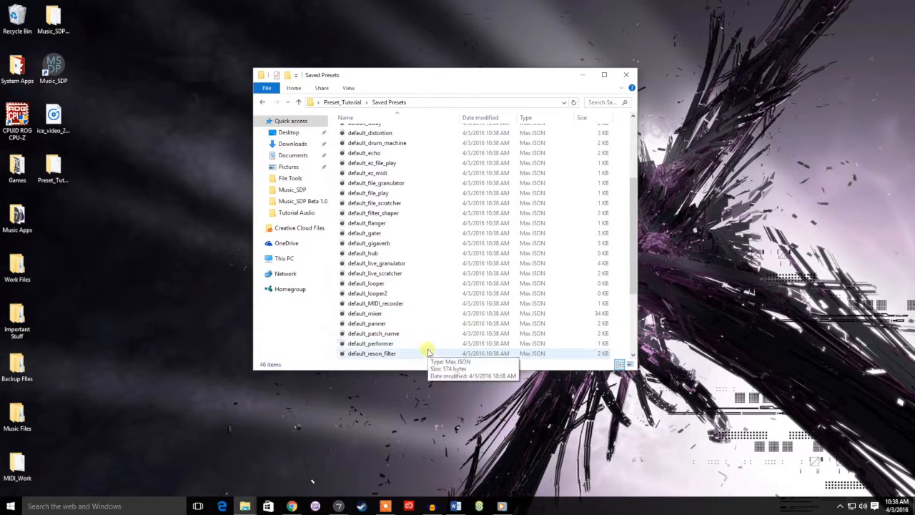
{"action": "scroll", "coordinate": [428, 352], "scroll_direction": "down", "scroll_amount": 3}
{"action": "scroll", "coordinate": [428, 353], "scroll_direction": "down", "scroll_amount": 1}
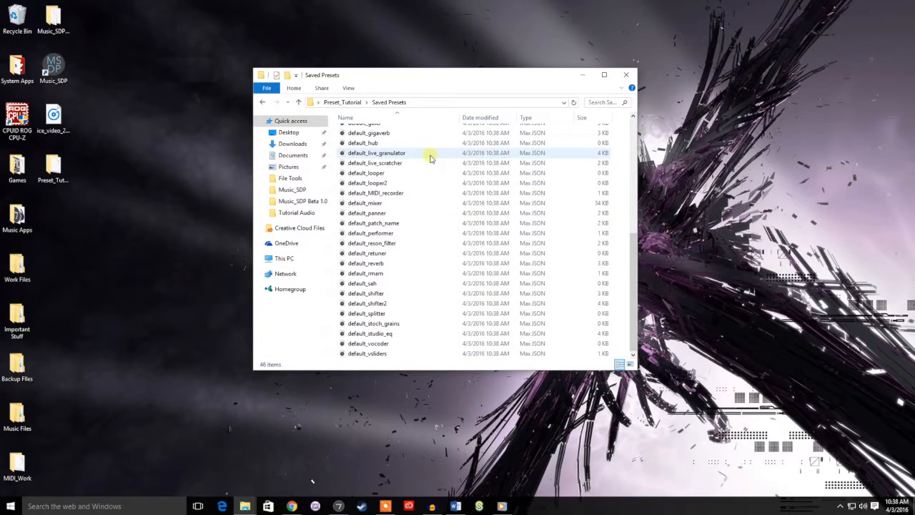
{"action": "scroll", "coordinate": [430, 157], "scroll_direction": "up", "scroll_amount": 4}
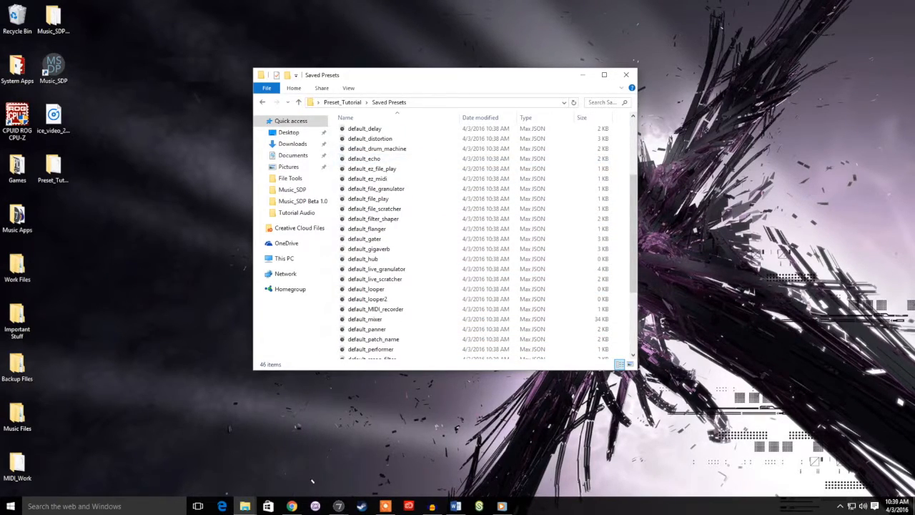
{"action": "left_click", "coordinate": [502, 505]}
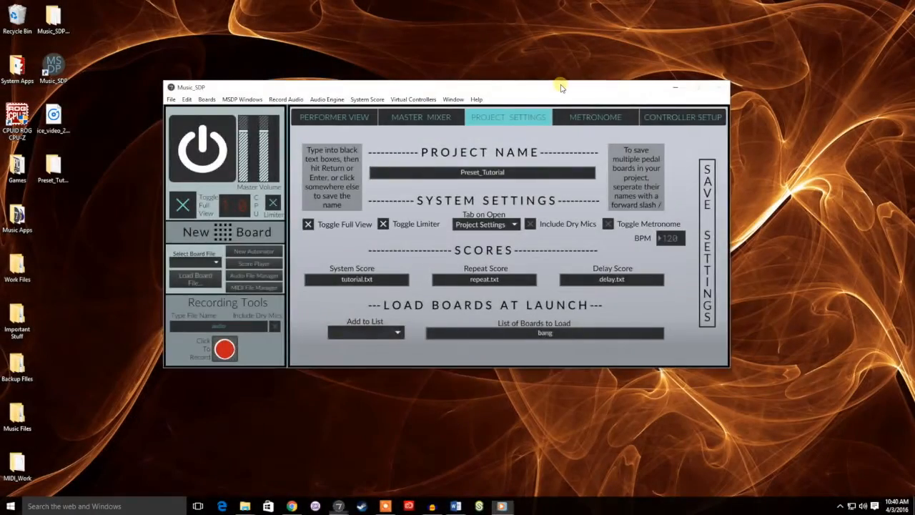
- Examine where the preset slots sit in the Performer View and the Master Mixer
{"action": "mouse_move", "coordinate": [562, 87]}
{"action": "left_mouse_down"}
{"action": "mouse_move", "coordinate": [541, 67]}
{"action": "mouse_move", "coordinate": [558, 96]}
{"action": "mouse_move", "coordinate": [567, 78]}
{"action": "left_mouse_up"}
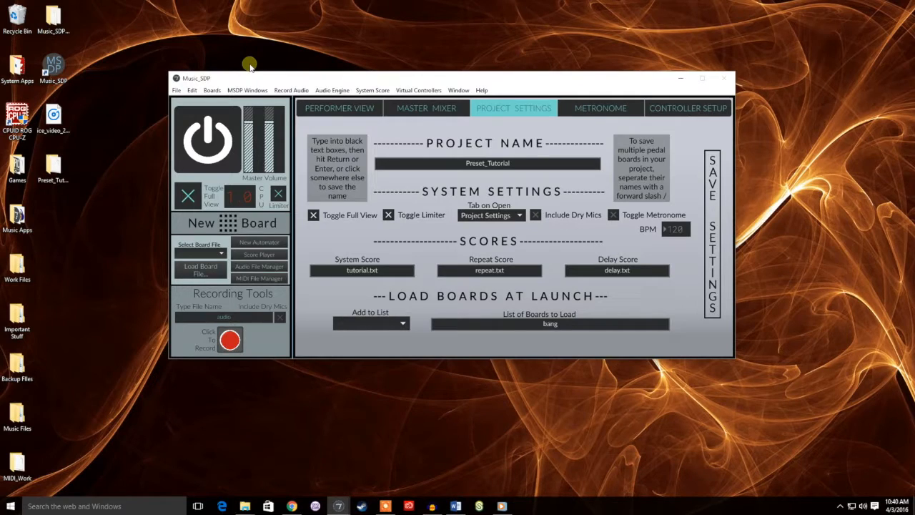
{"action": "left_click", "coordinate": [332, 110]}
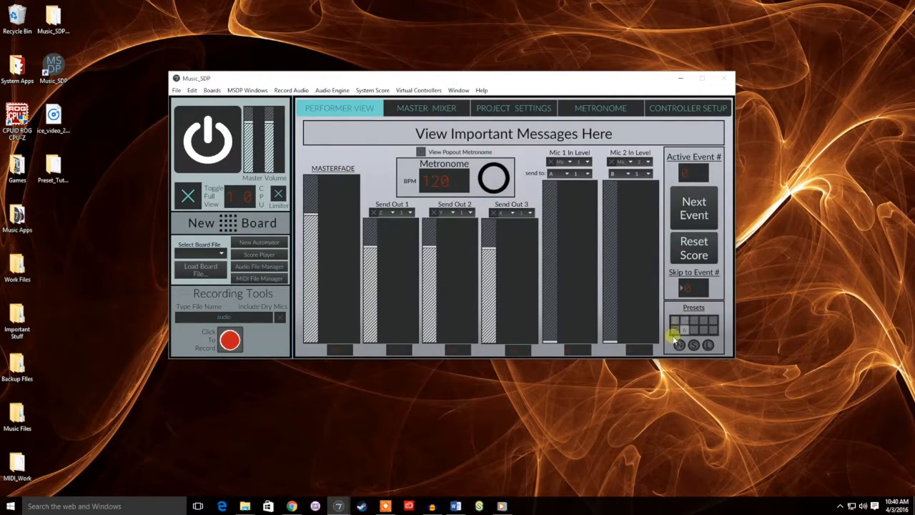
{"action": "left_click", "coordinate": [421, 108]}
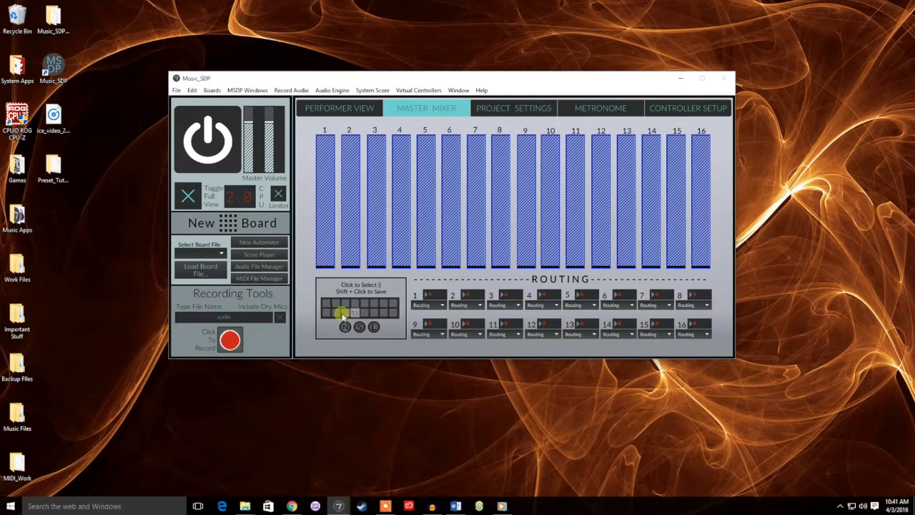
- Create a new pedal board and extend it with a second module slot beside the first
{"action": "left_click", "coordinate": [201, 224]}
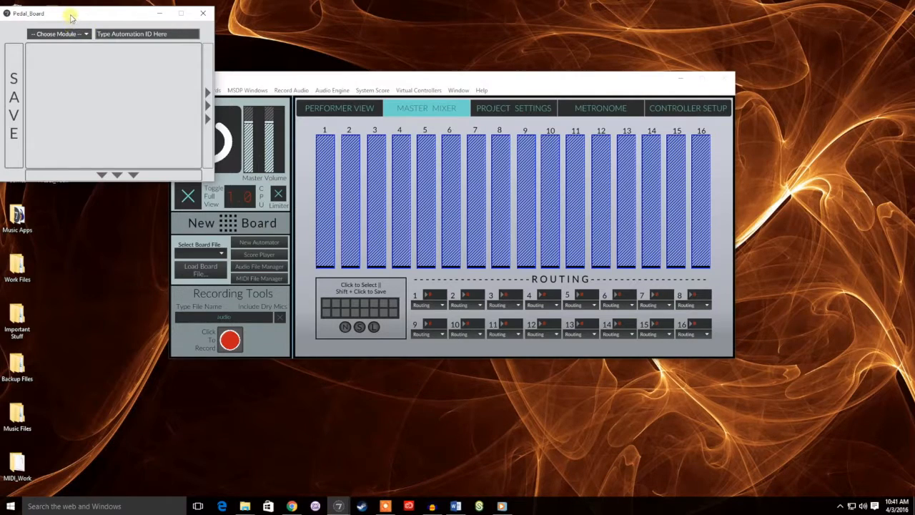
{"action": "left_click_drag", "start_coordinate": [71, 17], "coordinate": [124, 28]}
{"action": "left_click", "coordinate": [259, 96]}
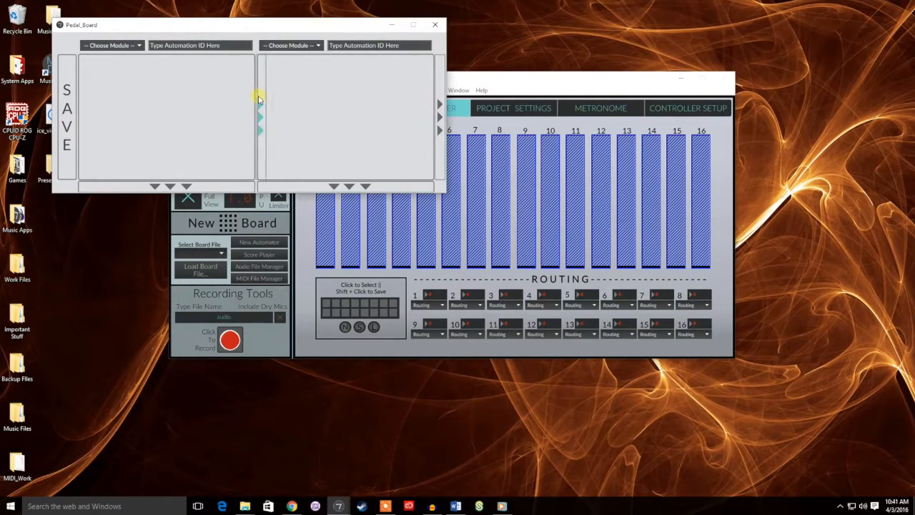
- Load Chaos Synth into the board's first slot and Studio EQ into the second slot
{"action": "left_click", "coordinate": [115, 47]}
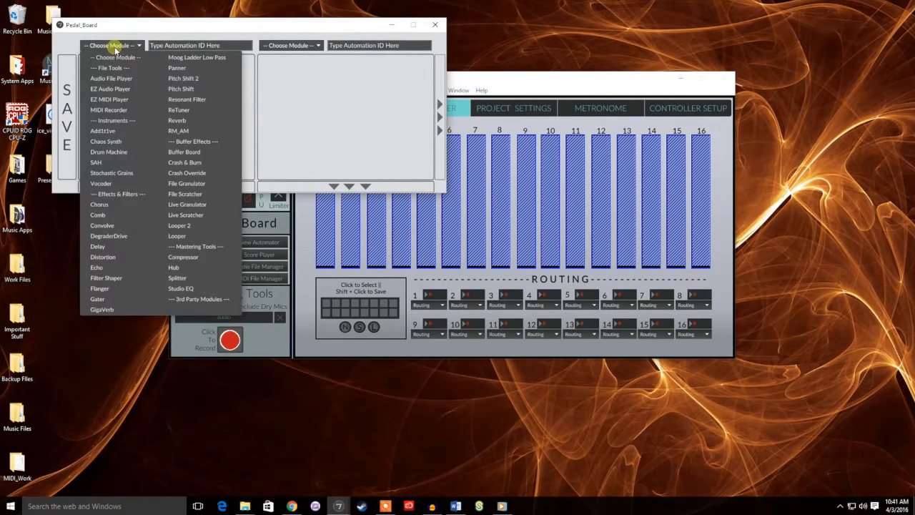
{"action": "left_click", "coordinate": [118, 142]}
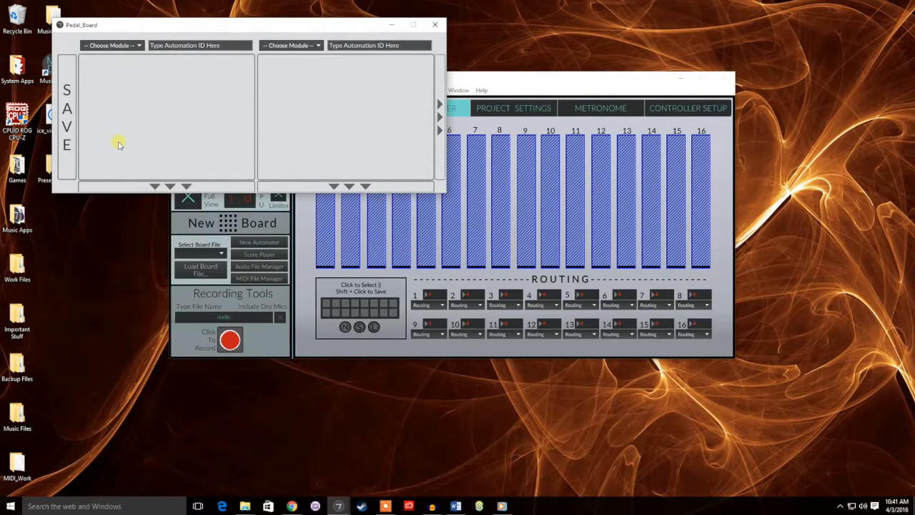
{"action": "left_click", "coordinate": [274, 47]}
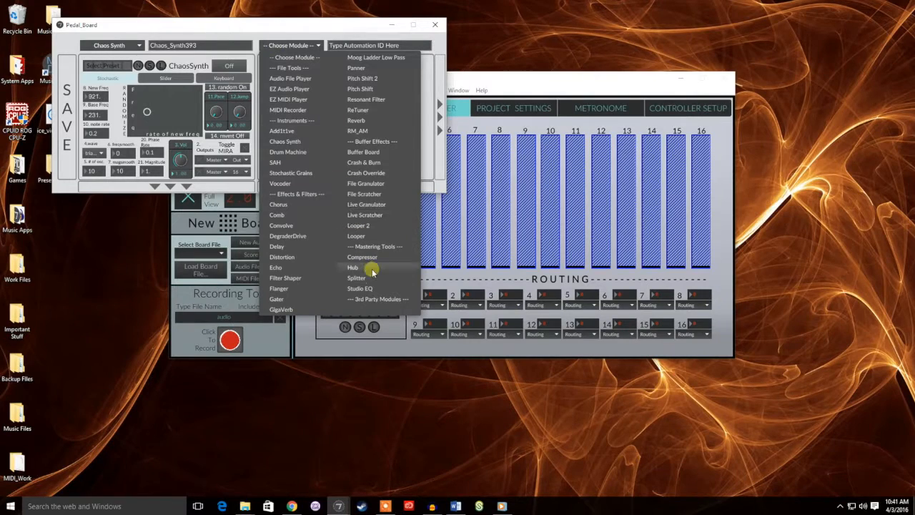
{"action": "left_click", "coordinate": [373, 287]}
{"action": "left_click_drag", "start_coordinate": [257, 24], "coordinate": [415, 38]}
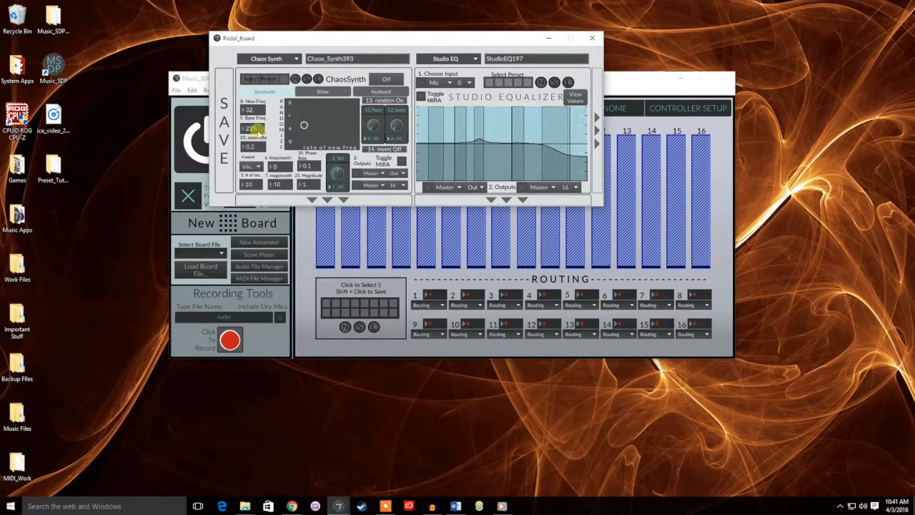
- Start an audio recording and set the Chaos Synth to base frequency 20 and 100 oscillators in Stochastic mode
{"action": "left_click", "coordinate": [229, 340]}
{"action": "left_click", "coordinate": [312, 43]}
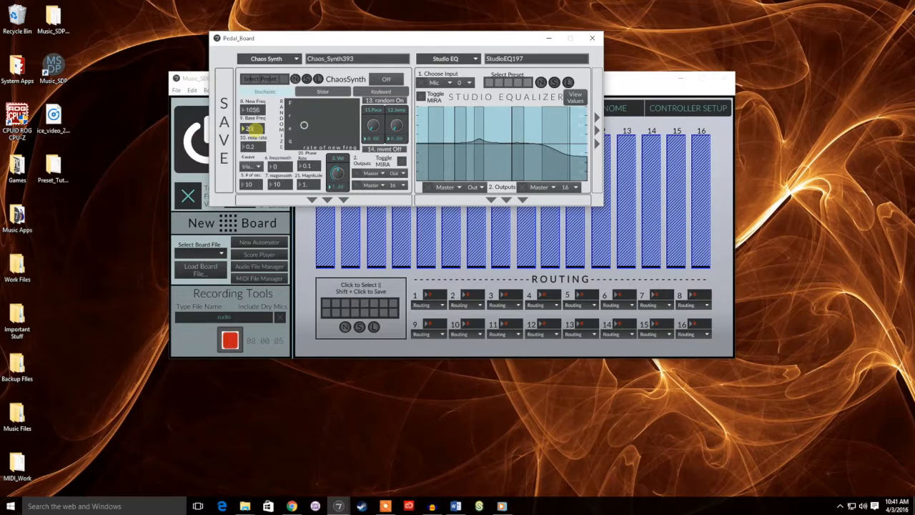
{"action": "left_click", "coordinate": [339, 140]}
{"action": "left_click", "coordinate": [377, 91]}
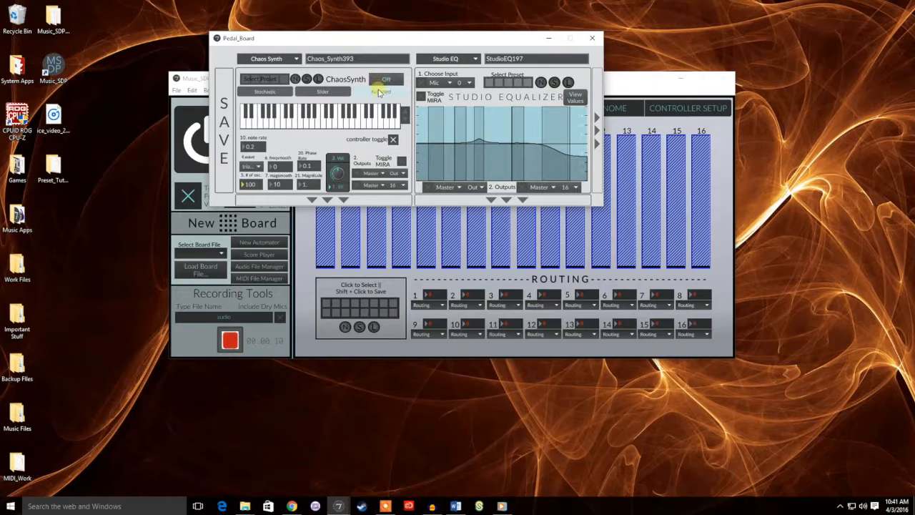
{"action": "left_click", "coordinate": [285, 92]}
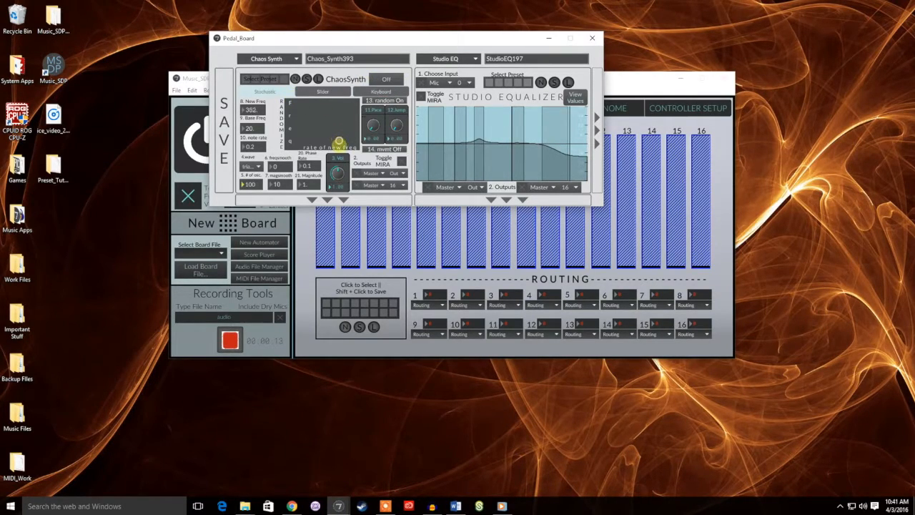
- Turn on the Chaos Synth with a sin wave routed to the Studio EQ through A 1, and roll off the EQ's high frequencies
{"action": "left_click", "coordinate": [384, 79]}
{"action": "left_click", "coordinate": [255, 166]}
{"action": "left_click", "coordinate": [262, 186]}
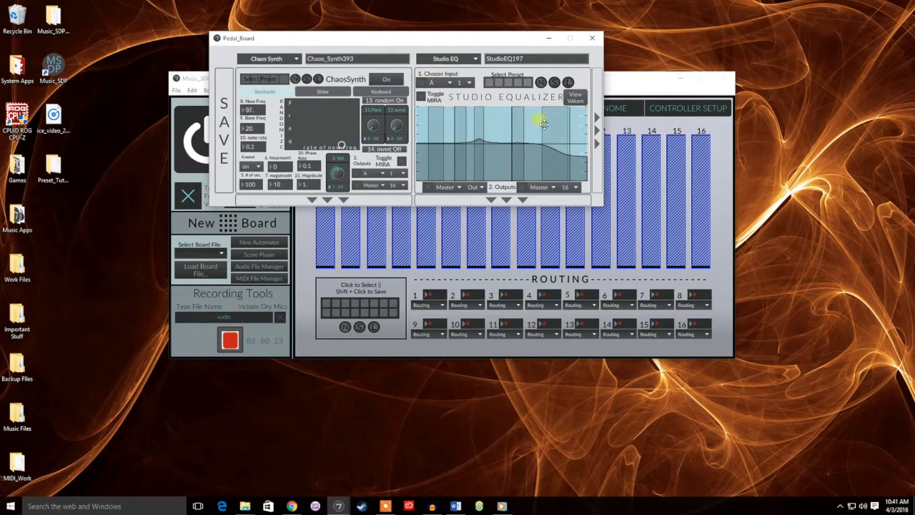
{"action": "left_click_drag", "start_coordinate": [560, 150], "coordinate": [469, 154]}
{"action": "left_click_drag", "start_coordinate": [419, 36], "coordinate": [535, 44]}
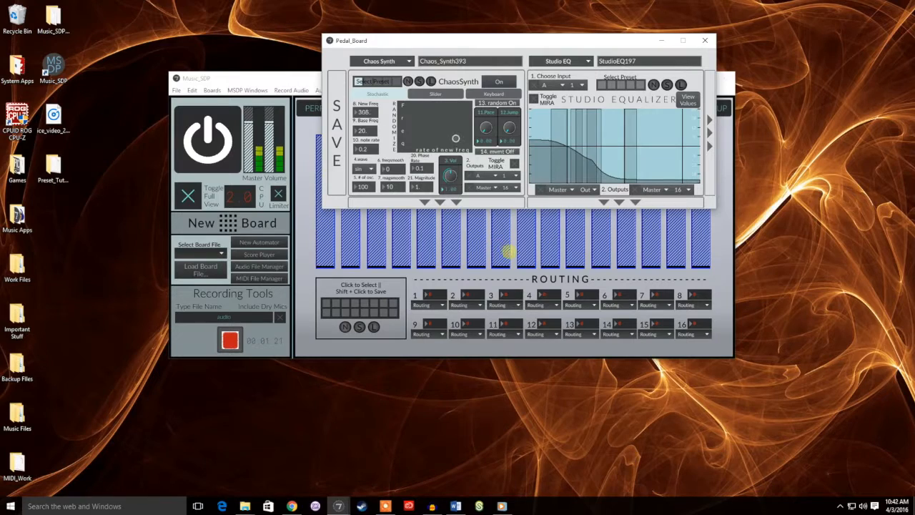
- Try the saw wave on the Chaos Synth, and set its waveform to clarinett
{"action": "left_click", "coordinate": [366, 169]}
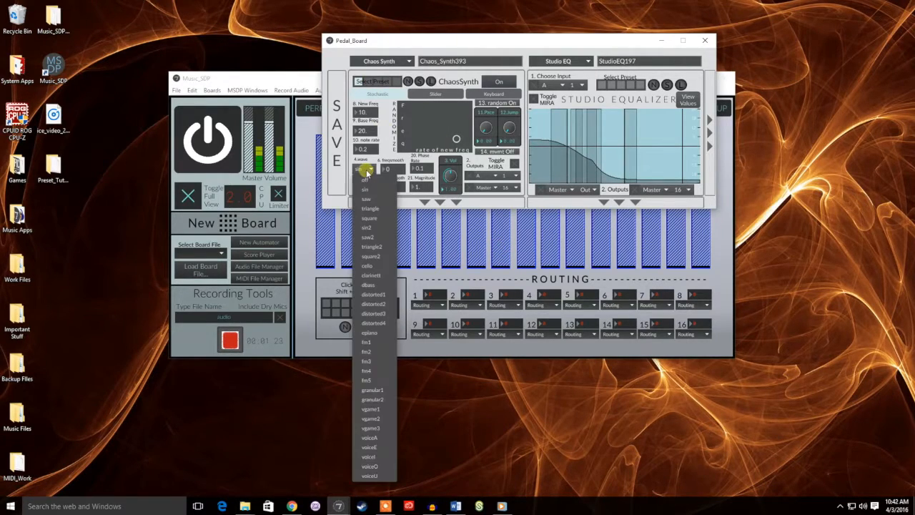
{"action": "left_click", "coordinate": [376, 203]}
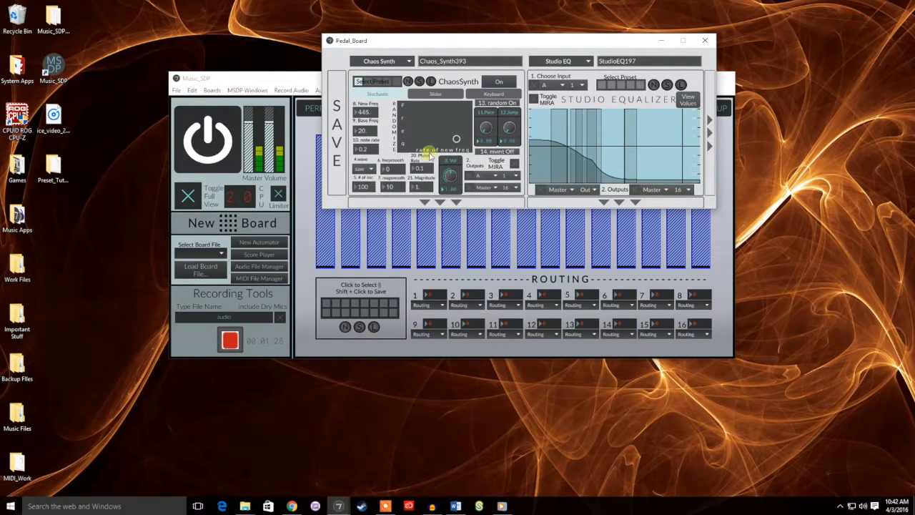
{"action": "left_click", "coordinate": [363, 170]}
{"action": "left_click", "coordinate": [366, 274]}
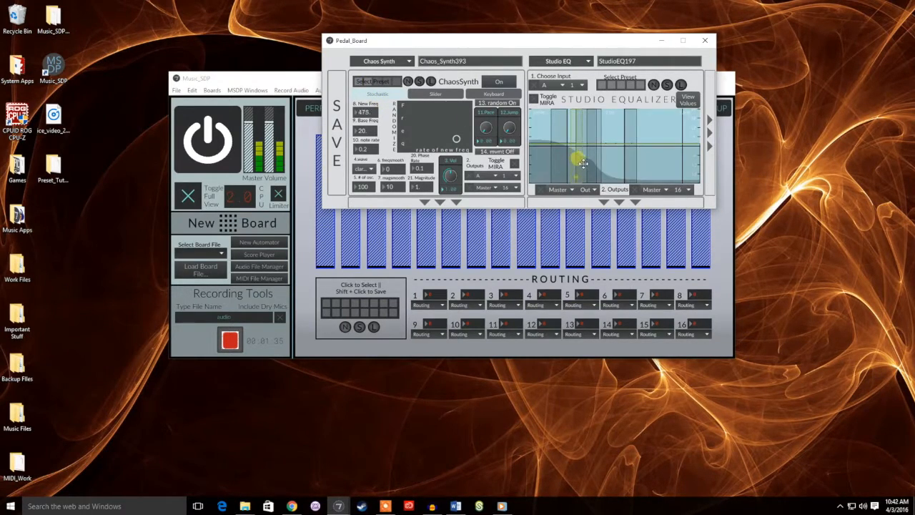
- Raise a narrow peak in the Studio EQ curve and recall the EQ's first preset
{"action": "left_click_drag", "start_coordinate": [598, 161], "coordinate": [618, 129]}
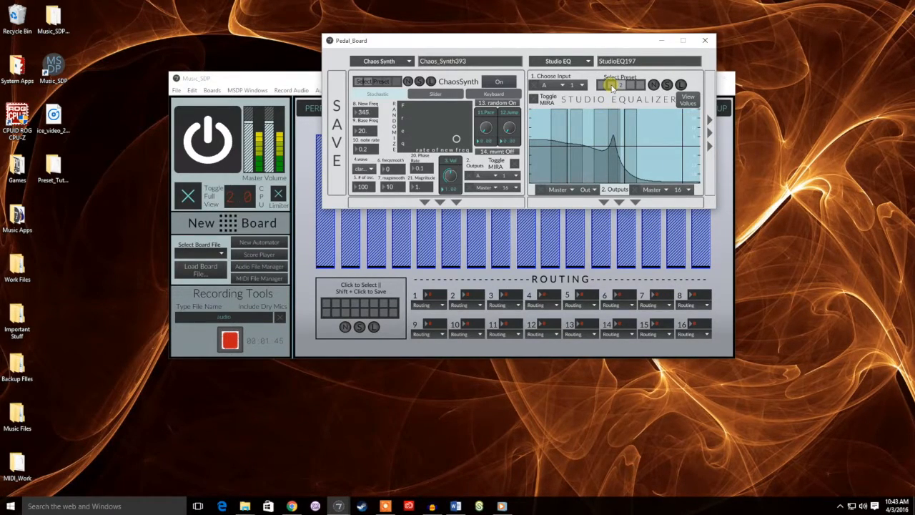
{"action": "left_click", "coordinate": [603, 85]}
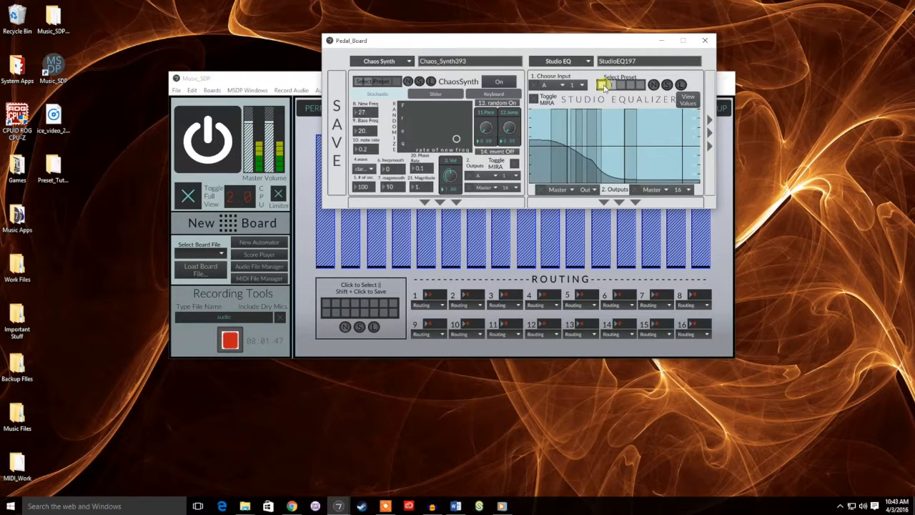
- Recall the first two presets of the Studio EQ and the Chaos Synth, and save the Studio EQ's preset file
{"action": "left_click", "coordinate": [612, 85]}
{"action": "left_click", "coordinate": [604, 85]}
{"action": "left_click", "coordinate": [359, 81]}
{"action": "left_click", "coordinate": [367, 84]}
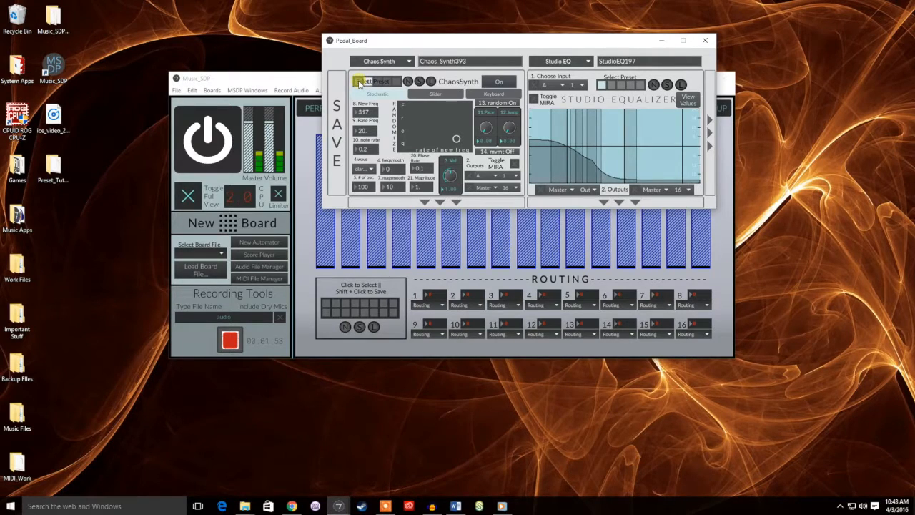
{"action": "left_click", "coordinate": [366, 84]}
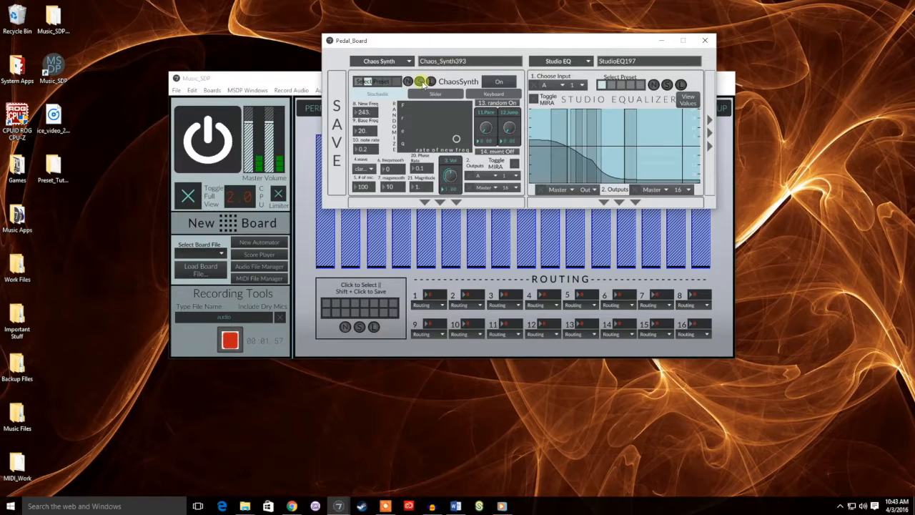
{"action": "left_click", "coordinate": [666, 85]}
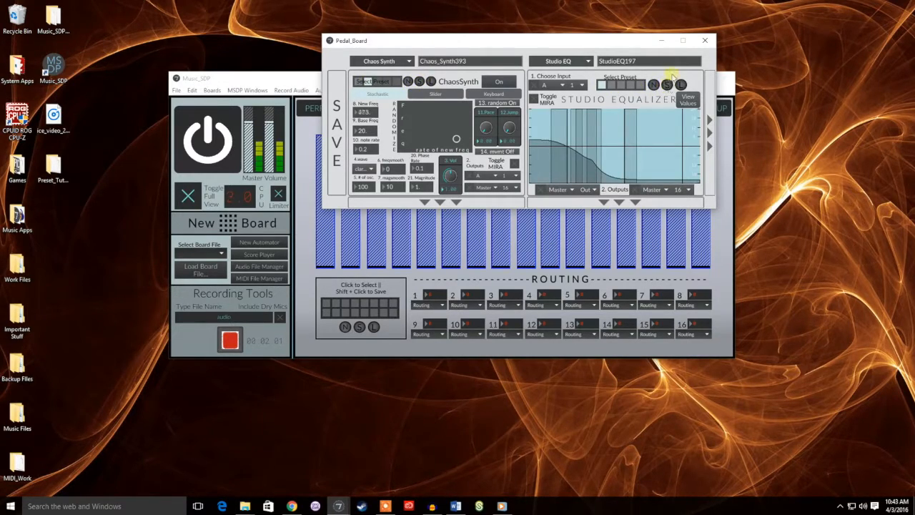
- Close the current board and load Chaos Synth and Studio EQ into the slots of a new two-module board
{"action": "left_click", "coordinate": [705, 42]}
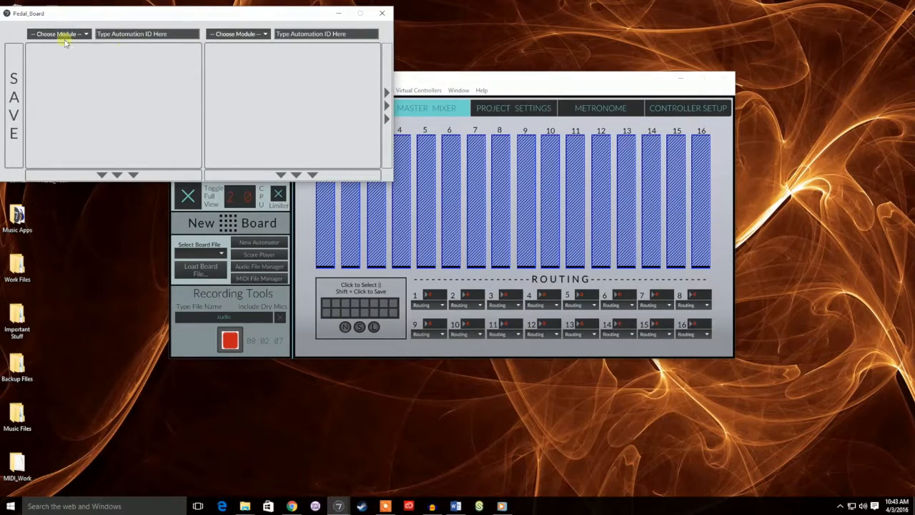
{"action": "left_click", "coordinate": [58, 35]}
{"action": "left_click", "coordinate": [57, 129]}
{"action": "left_click", "coordinate": [221, 34]}
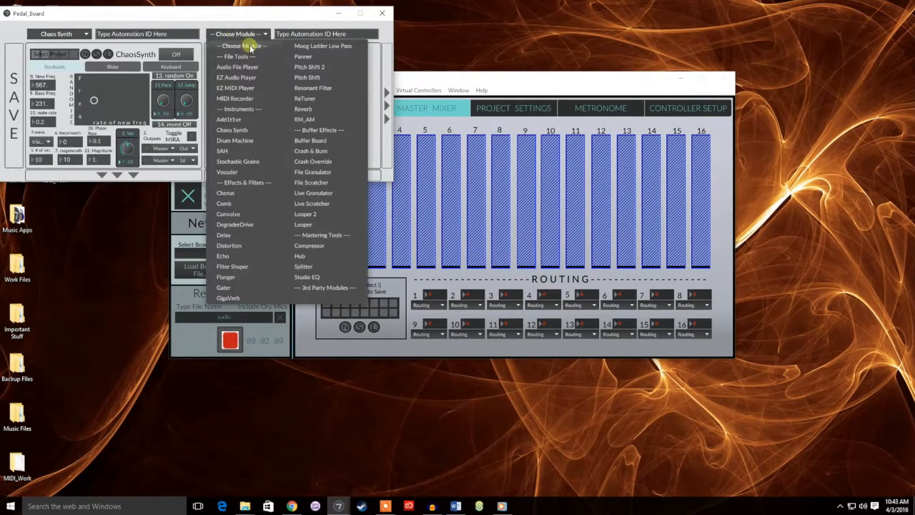
{"action": "left_click", "coordinate": [311, 277]}
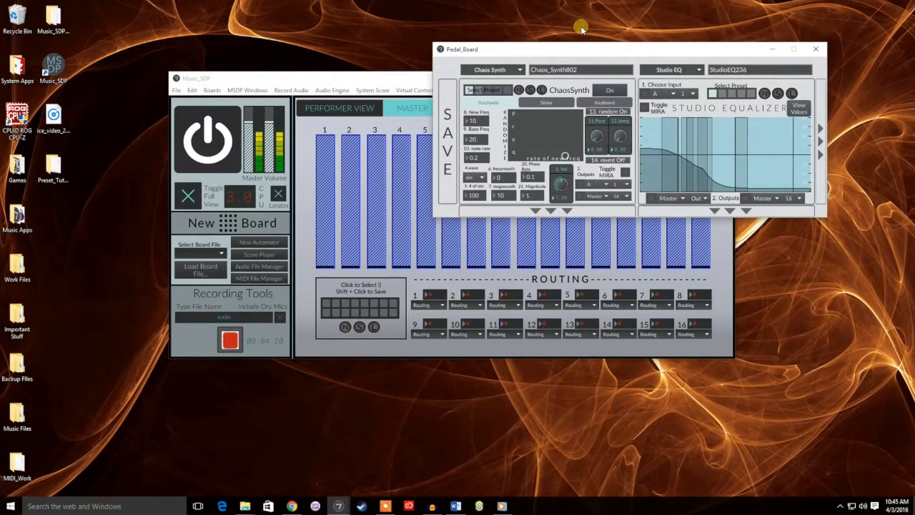
- Create another board below the first with a Pitch Shift module, taking the Studio EQ's signal through B 1
{"action": "left_click", "coordinate": [231, 224]}
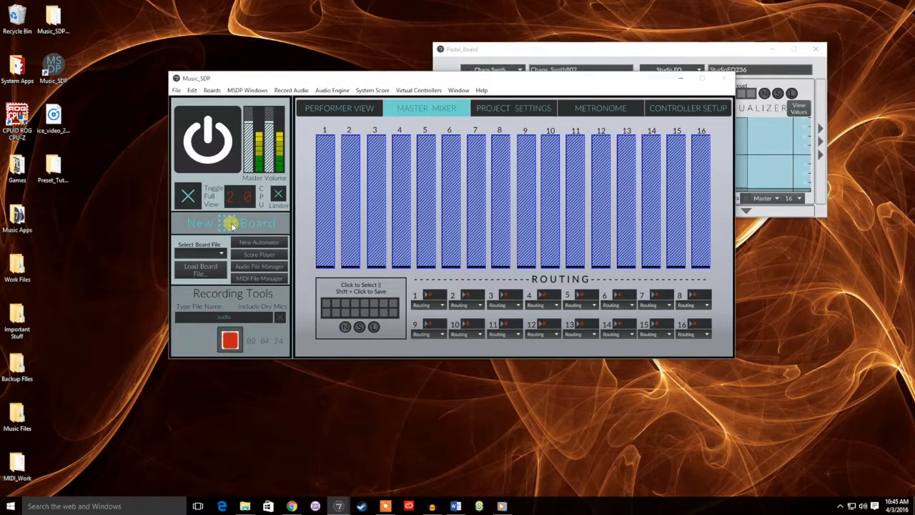
{"action": "left_click_drag", "start_coordinate": [112, 16], "coordinate": [691, 261]}
{"action": "left_click", "coordinate": [657, 279]}
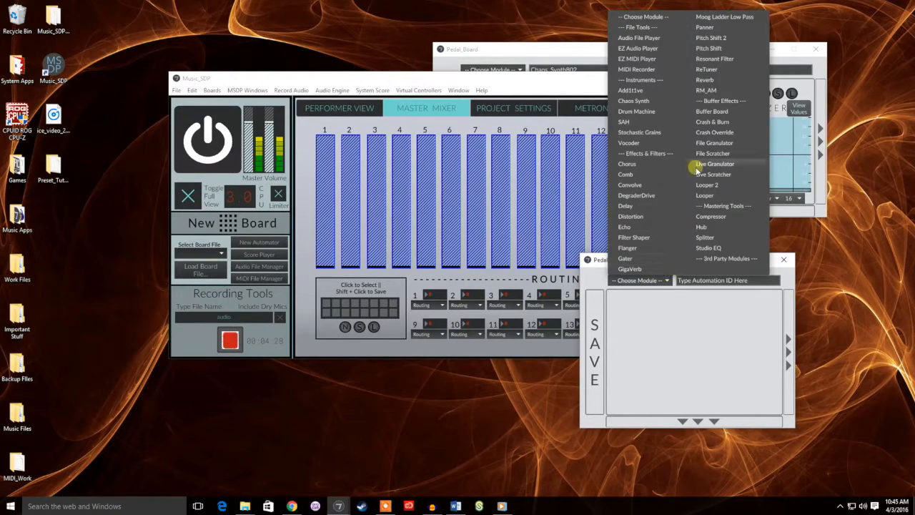
{"action": "left_click", "coordinate": [711, 48]}
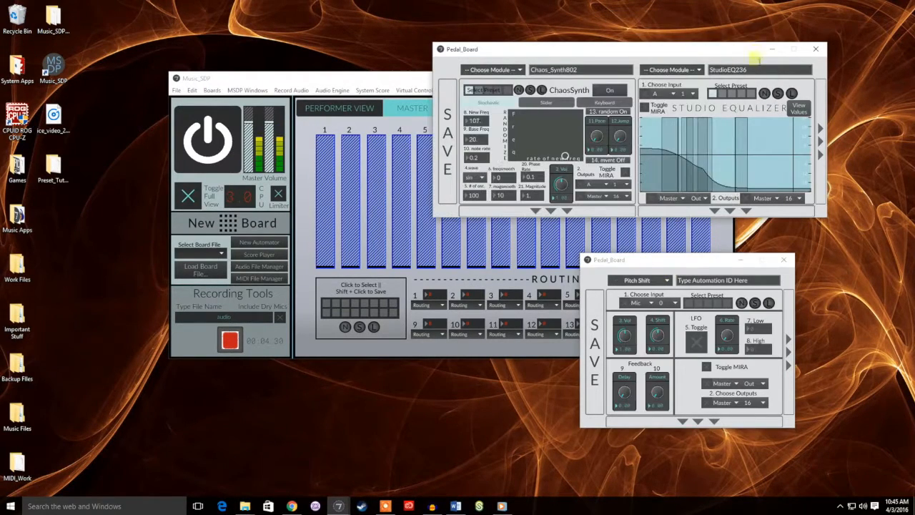
{"action": "left_click", "coordinate": [626, 297]}
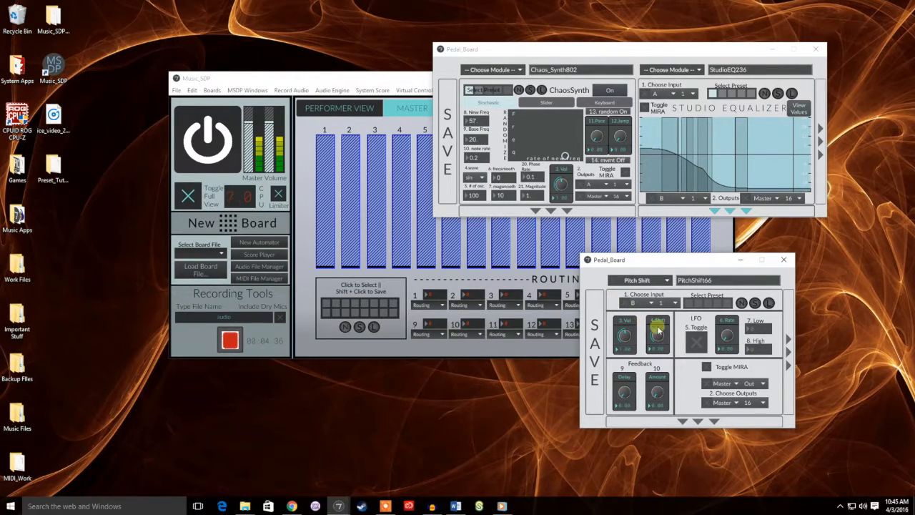
- Raise the Pitch Shift's shift amount and create a new preset file named Tutorial_S
{"action": "left_click_drag", "start_coordinate": [659, 340], "coordinate": [659, 319]}
{"action": "left_click", "coordinate": [741, 303]}
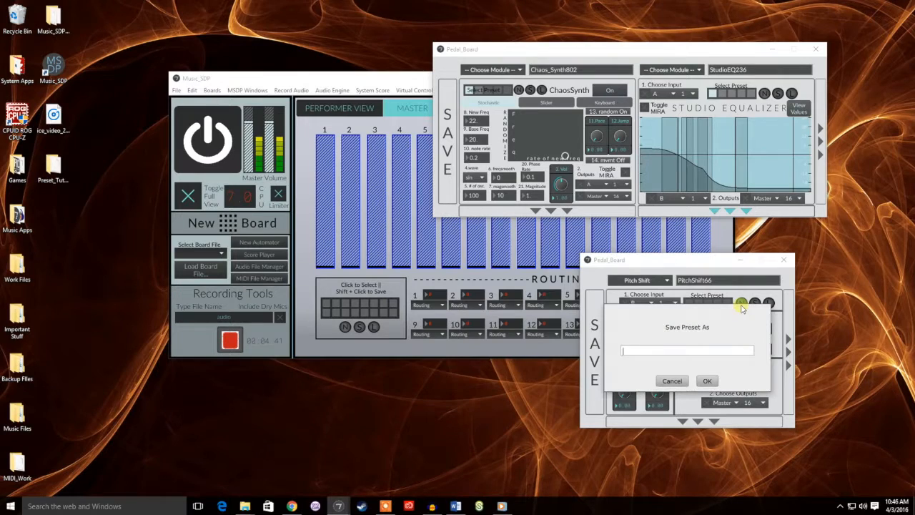
{"action": "left_click_drag", "start_coordinate": [665, 329], "coordinate": [680, 332]}
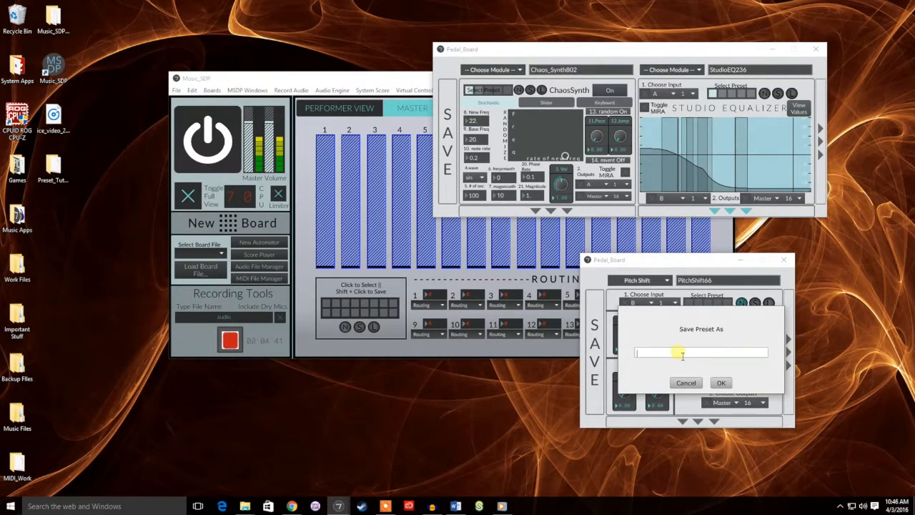
{"action": "type", "text": "Tutorial_S"}
{"action": "key", "text": "Return"}
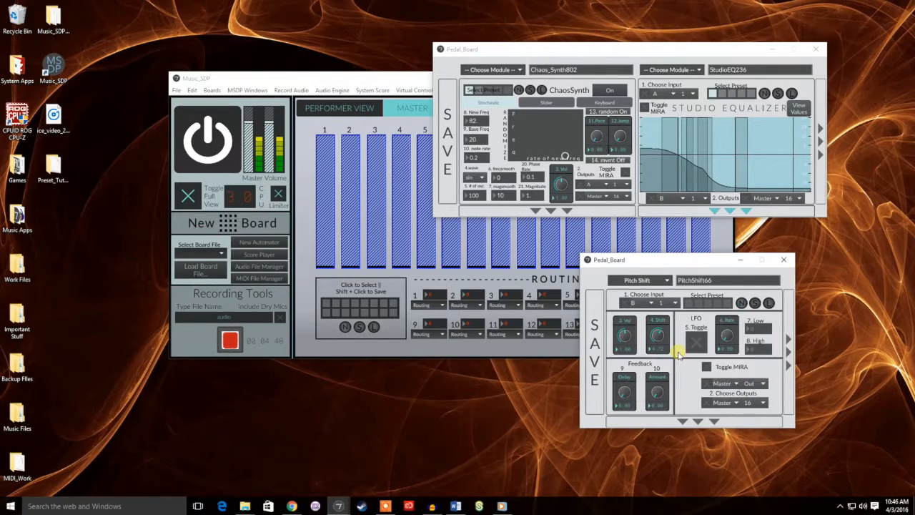
- Raise the shift to about 18, turn on the LFO with a rate of about 0.5, and save this as the first preset
{"action": "left_click_drag", "start_coordinate": [656, 344], "coordinate": [658, 304]}
{"action": "left_click", "coordinate": [696, 342]}
{"action": "left_click_drag", "start_coordinate": [722, 340], "coordinate": [723, 330]}
{"action": "left_click", "coordinate": [689, 303]}
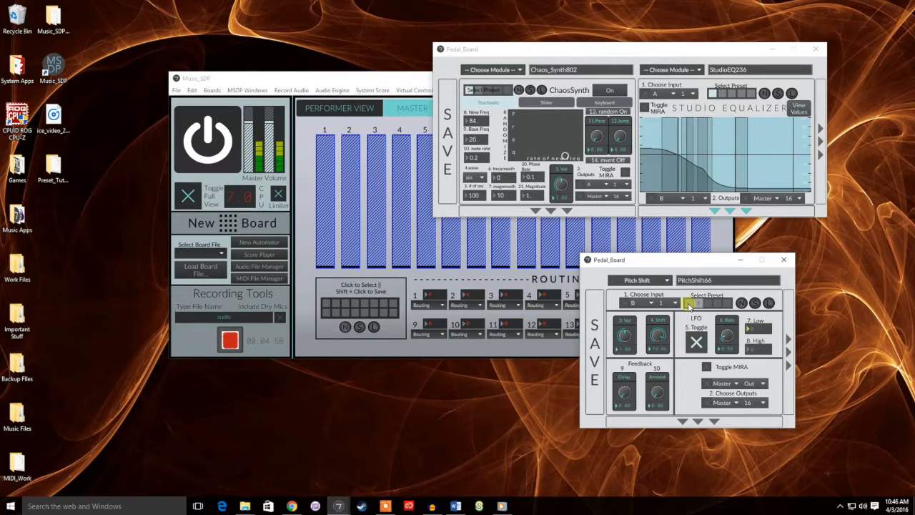
{"action": "left_click", "coordinate": [754, 303]}
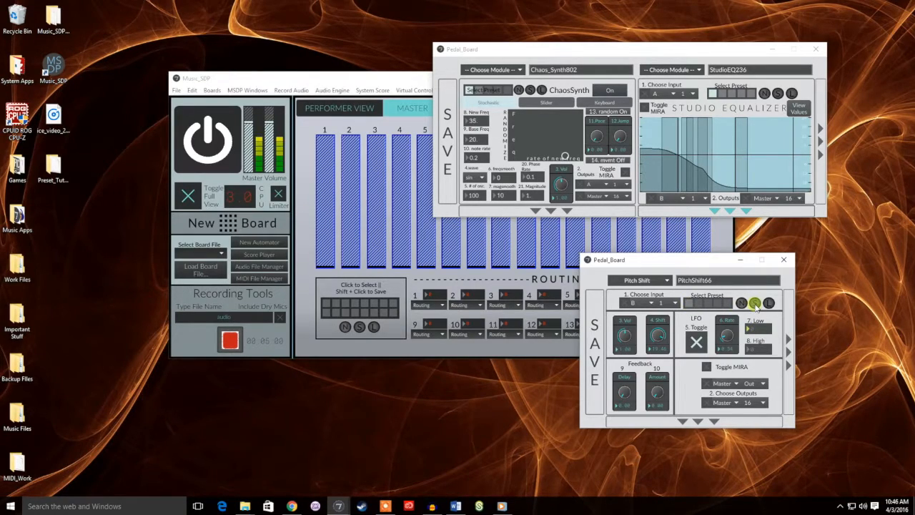
- Save the Pitch Shift board as Tutorial_Shift and close it
{"action": "left_click", "coordinate": [599, 357]}
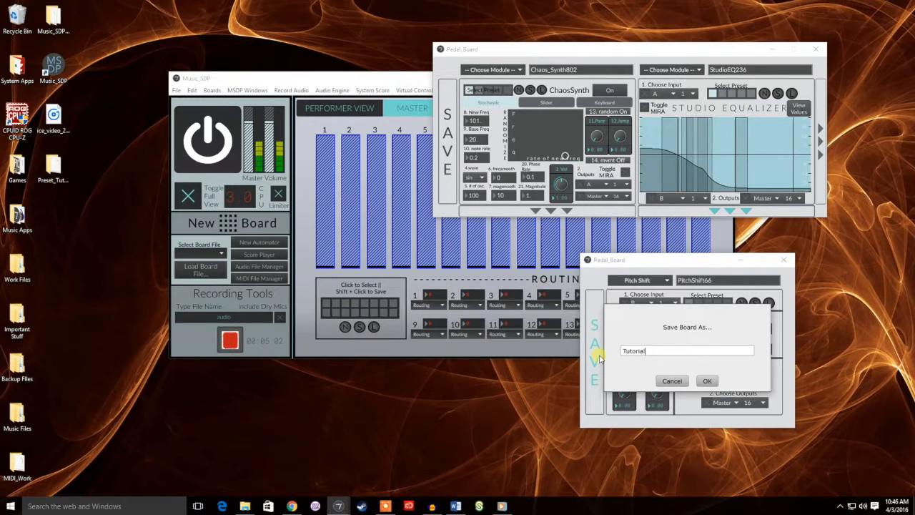
{"action": "key", "text": "Return"}
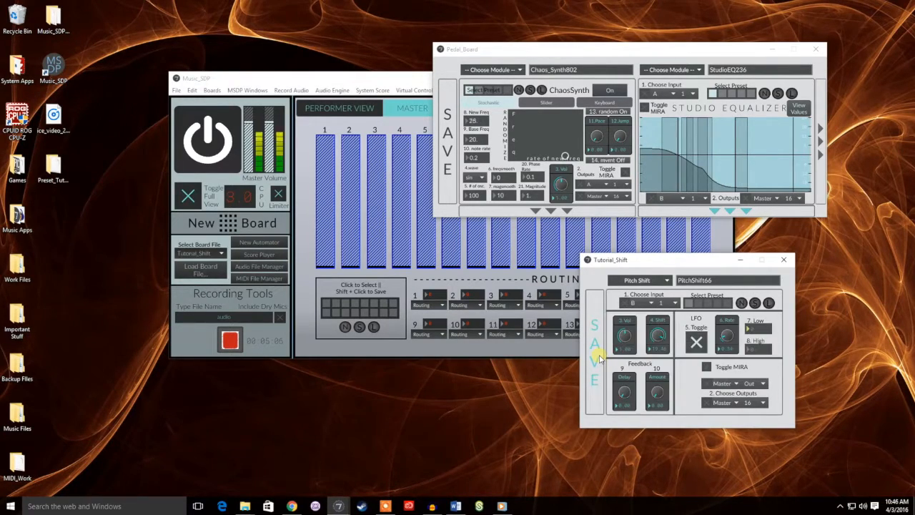
{"action": "left_click", "coordinate": [783, 260]}
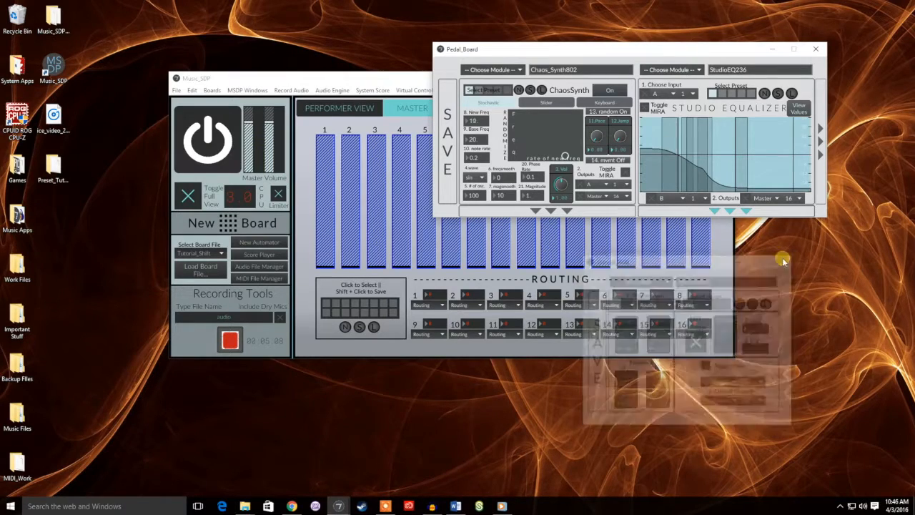
- Reload the Tutorial_Shift board from its saved file and place it below the Chaos Synth board
{"action": "left_click", "coordinate": [206, 263]}
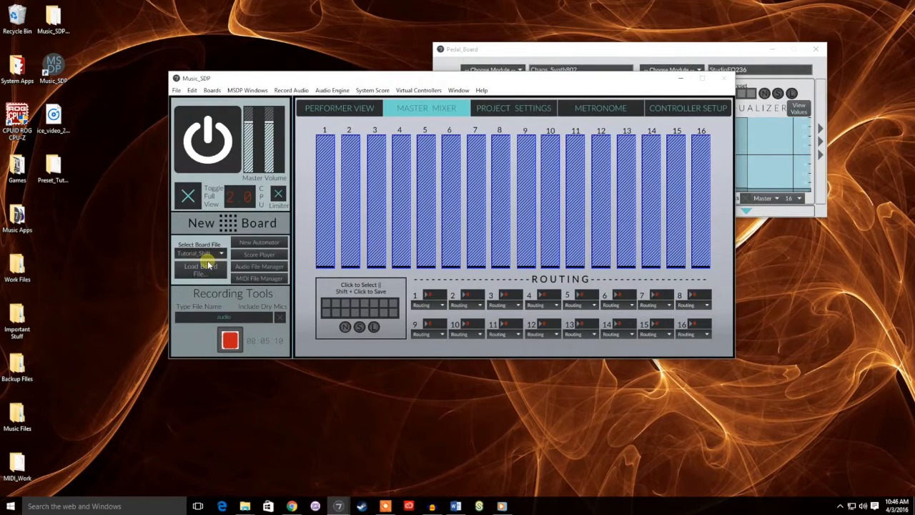
{"action": "left_click", "coordinate": [208, 264]}
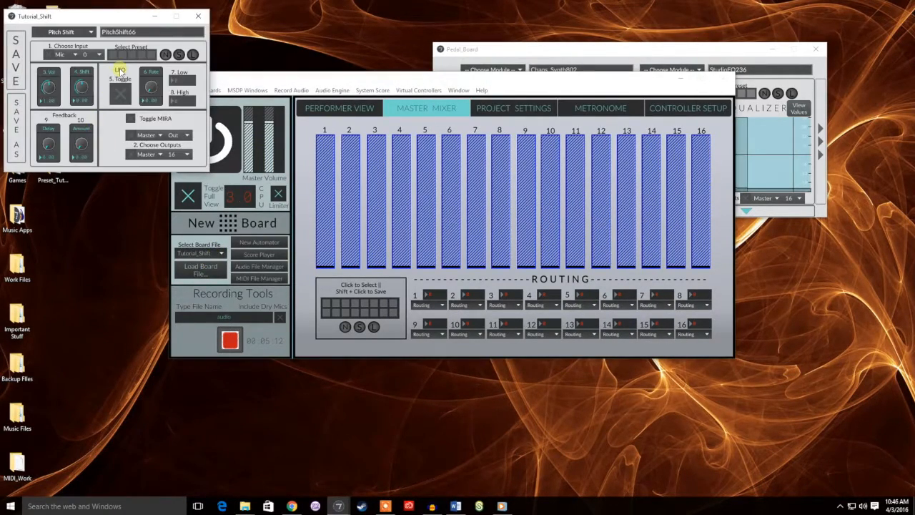
{"action": "left_click_drag", "start_coordinate": [115, 15], "coordinate": [767, 286]}
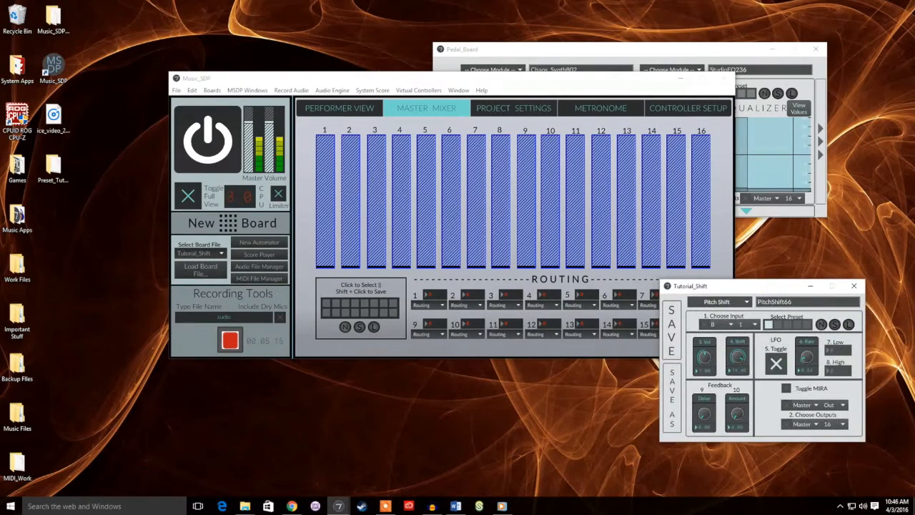
{"action": "left_click", "coordinate": [702, 57]}
- Create another board with a Pitch Shift module and place it beside the Tutorial_Shift board
{"action": "left_click", "coordinate": [260, 223]}
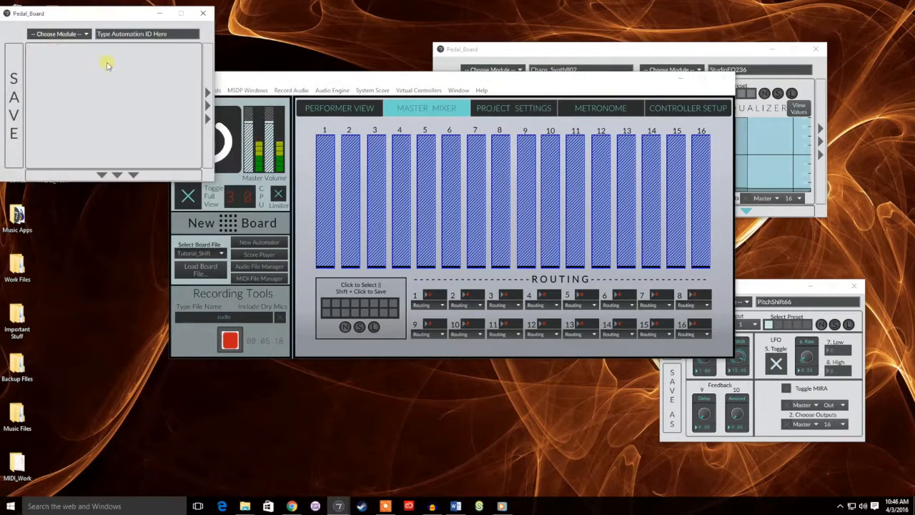
{"action": "left_click", "coordinate": [60, 33]}
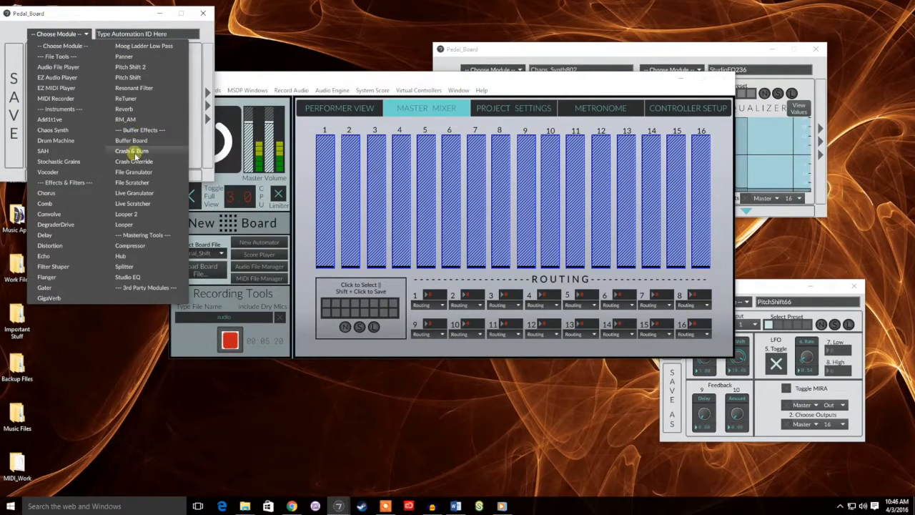
{"action": "left_click", "coordinate": [137, 77]}
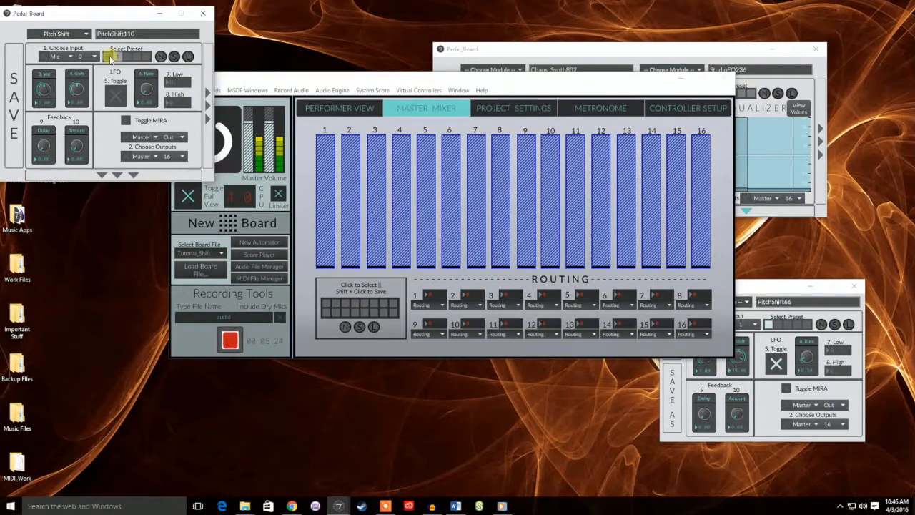
{"action": "left_click_drag", "start_coordinate": [118, 17], "coordinate": [555, 280]}
{"action": "left_click", "coordinate": [762, 309]}
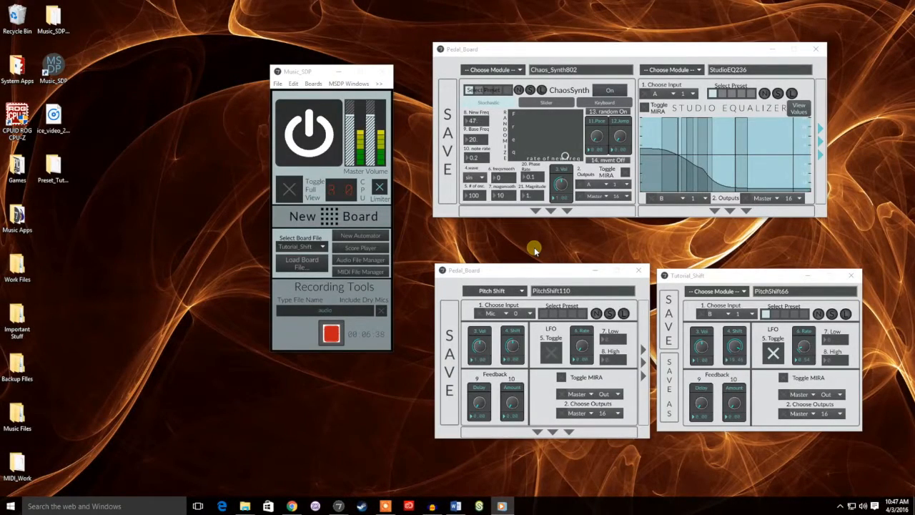
{"action": "left_click", "coordinate": [528, 268]}
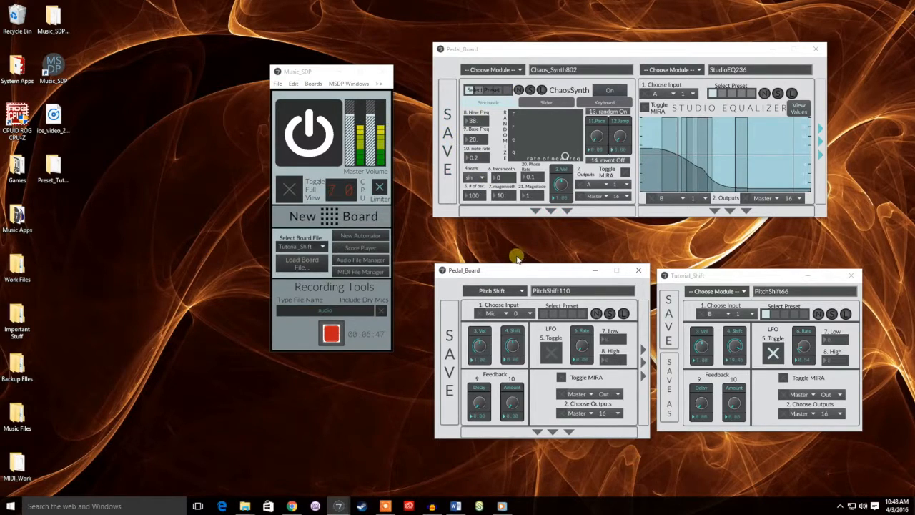
{"action": "left_click_drag", "start_coordinate": [520, 271], "coordinate": [517, 242]}
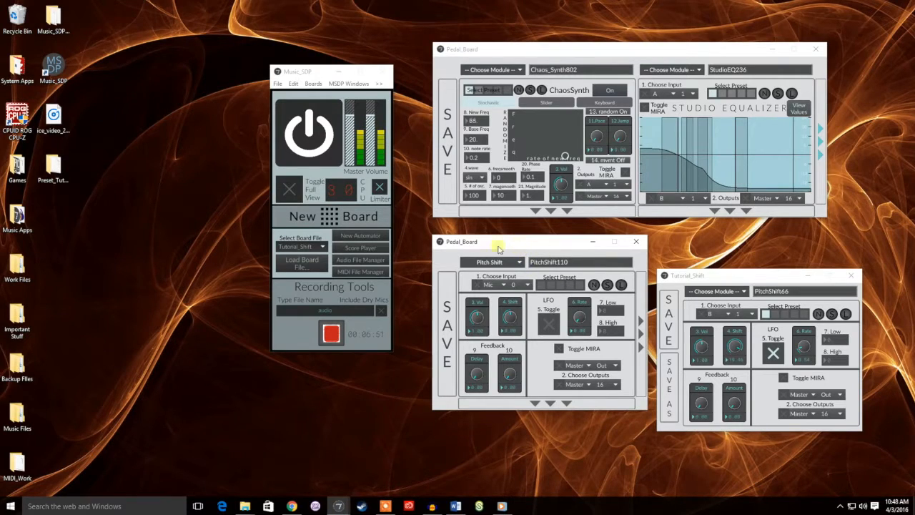
- Load the preset file Tutorial_Load_Example from Saved Presets into the new Pitch Shift module
{"action": "left_click", "coordinate": [621, 285]}
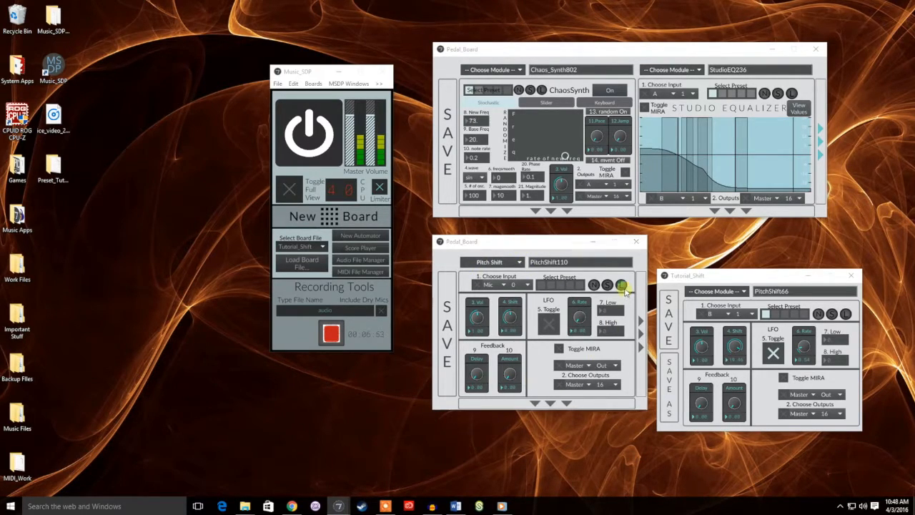
{"action": "left_click_drag", "start_coordinate": [705, 256], "coordinate": [671, 178]}
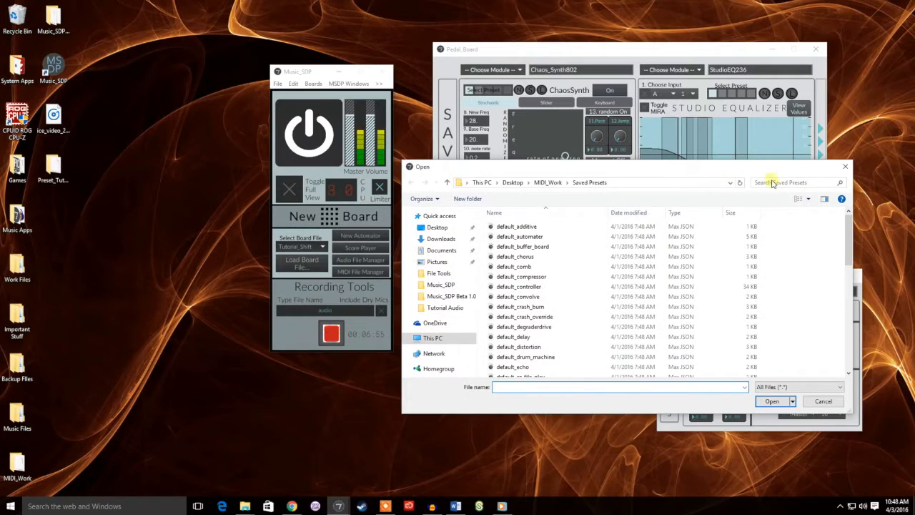
{"action": "left_click_drag", "start_coordinate": [848, 230], "coordinate": [861, 350]}
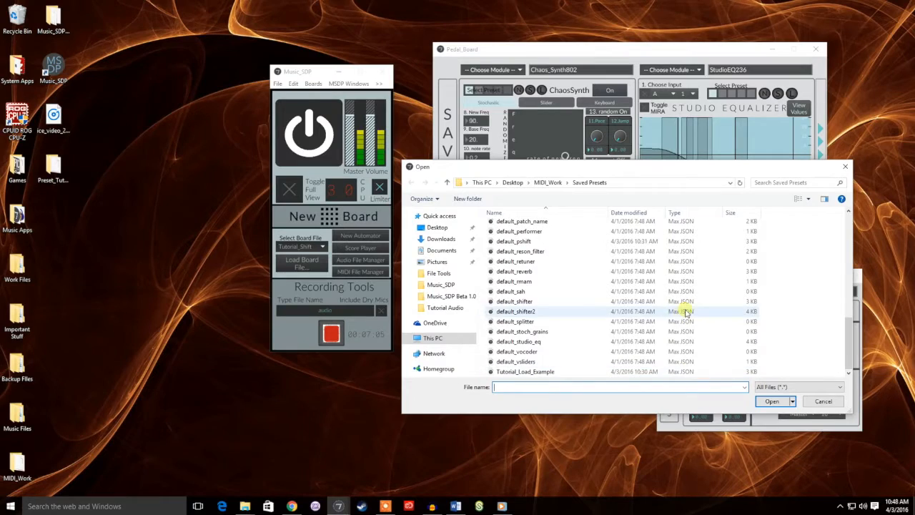
{"action": "left_click", "coordinate": [556, 375]}
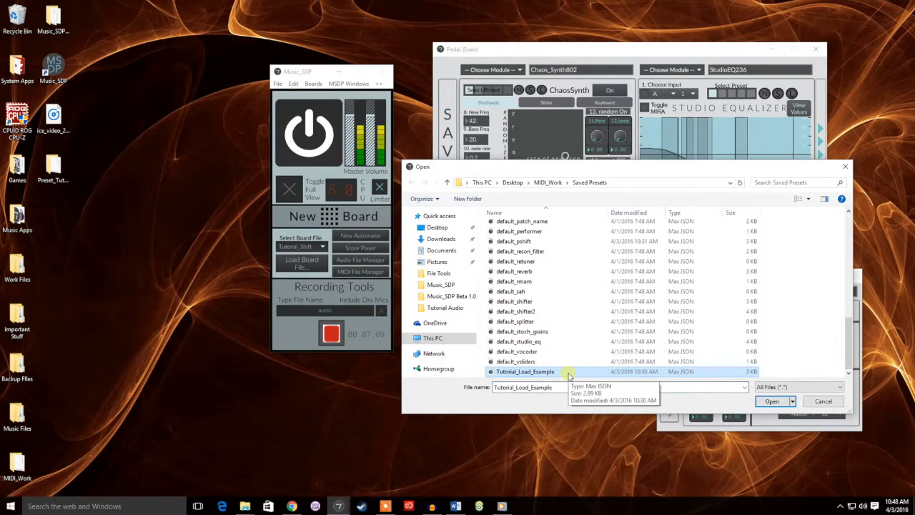
{"action": "left_click", "coordinate": [772, 401]}
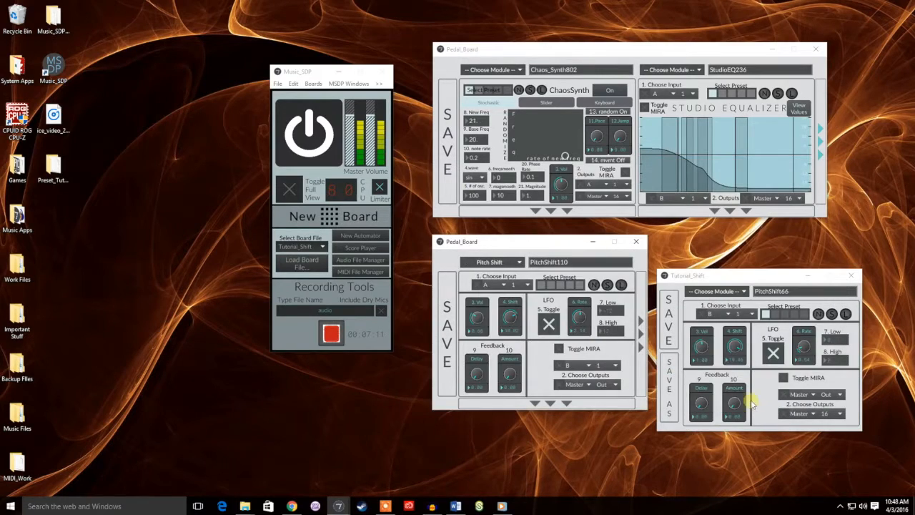
- Recall the loaded Pitch Shift presets one after another, and create a new preset file named New_File
{"action": "left_click", "coordinate": [547, 288]}
{"action": "left_click", "coordinate": [561, 286]}
{"action": "left_click", "coordinate": [568, 286]}
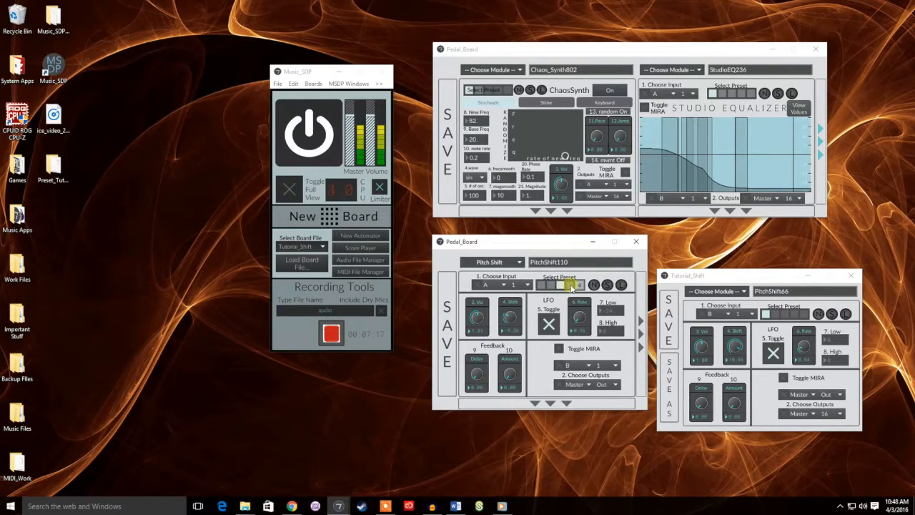
{"action": "left_click", "coordinate": [580, 286]}
{"action": "left_click", "coordinate": [593, 285]}
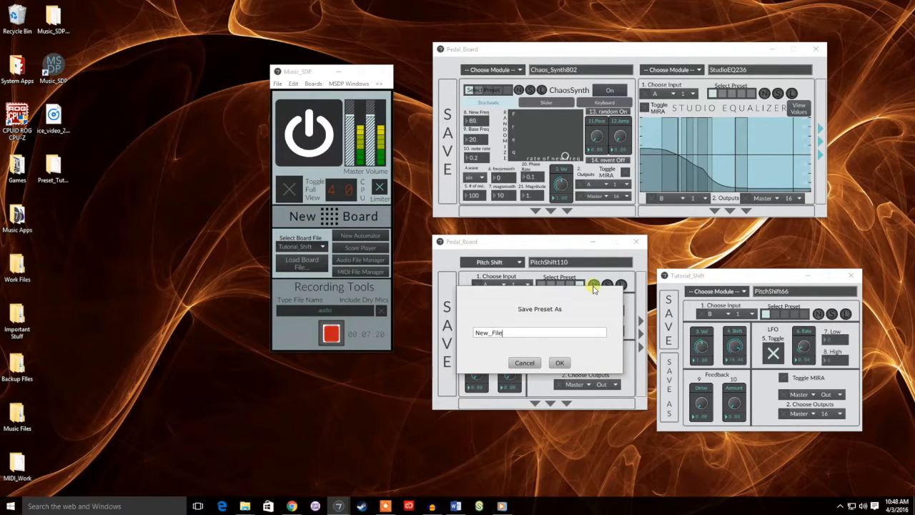
{"action": "key", "text": "Return"}
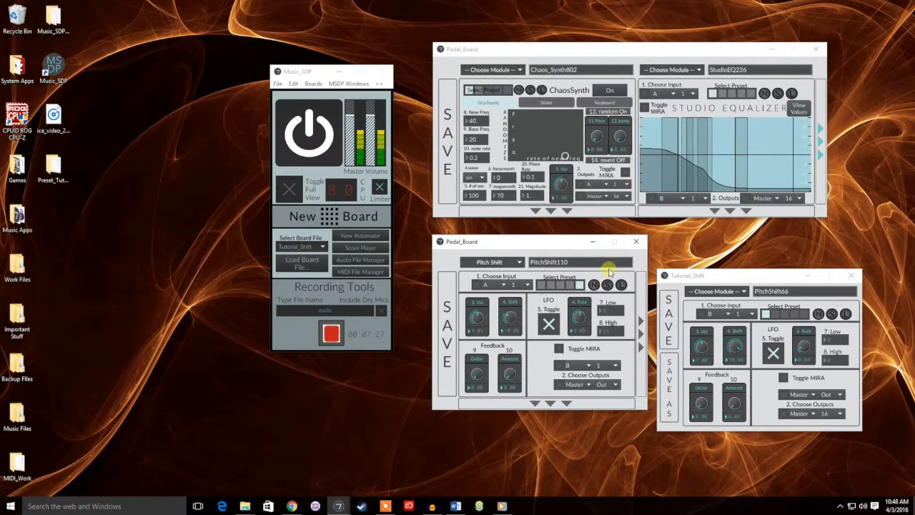
- Save the new Pitch Shift board as Second_Test and place it level beside the Tutorial_Shift board
{"action": "left_click", "coordinate": [449, 331]}
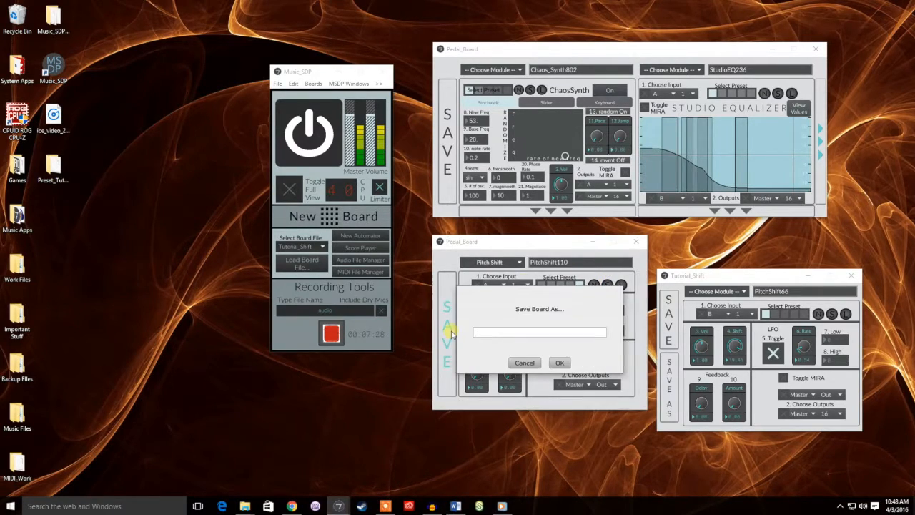
{"action": "key", "text": "Return"}
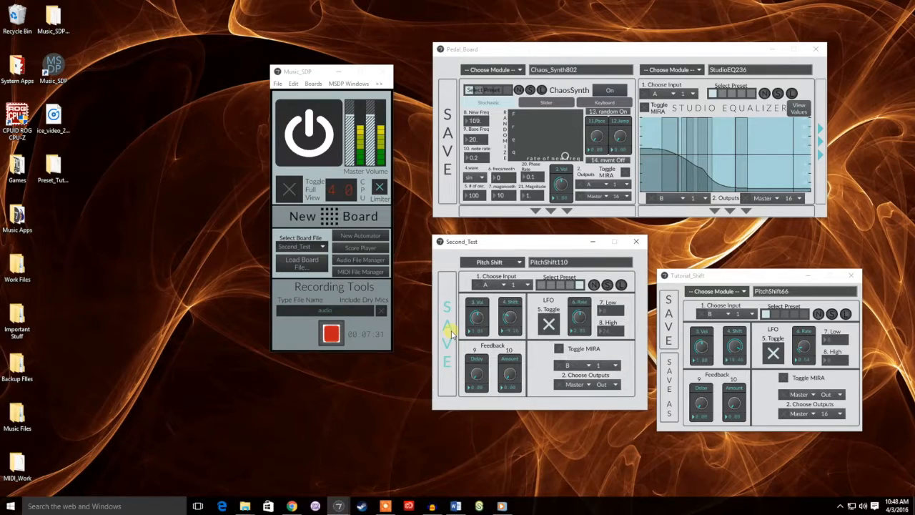
{"action": "left_click_drag", "start_coordinate": [532, 241], "coordinate": [535, 277]}
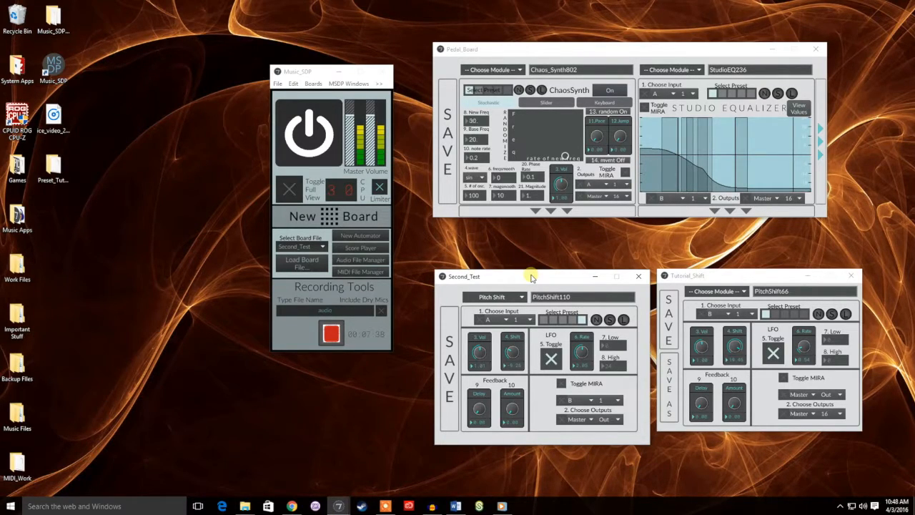
- Adjust the pitch Shift amount and raise the LFO Rate in both the Second_Test and Tutorial_Shift boards
{"action": "mouse_move", "coordinate": [511, 353]}
{"action": "left_mouse_down"}
{"action": "mouse_move", "coordinate": [512, 285]}
{"action": "mouse_move", "coordinate": [510, 356]}
{"action": "left_mouse_up"}
{"action": "left_click", "coordinate": [732, 346]}
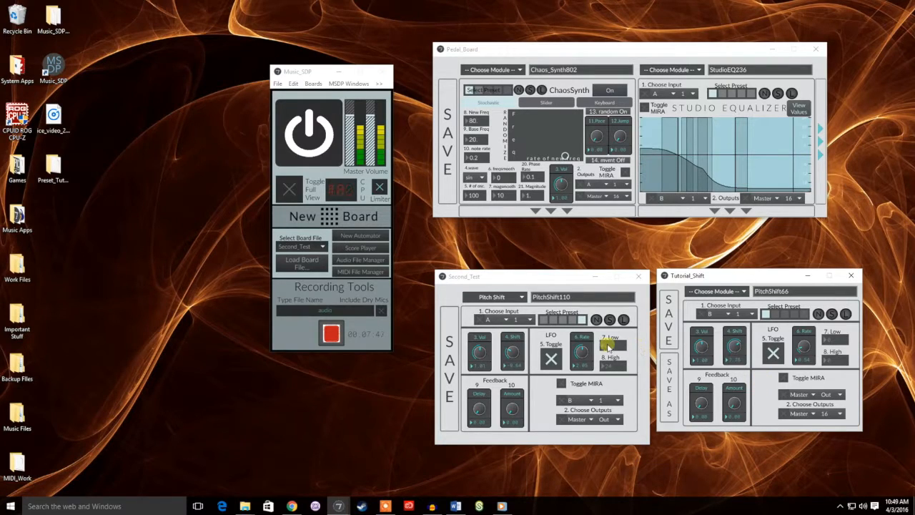
{"action": "left_click_drag", "start_coordinate": [581, 352], "coordinate": [577, 263]}
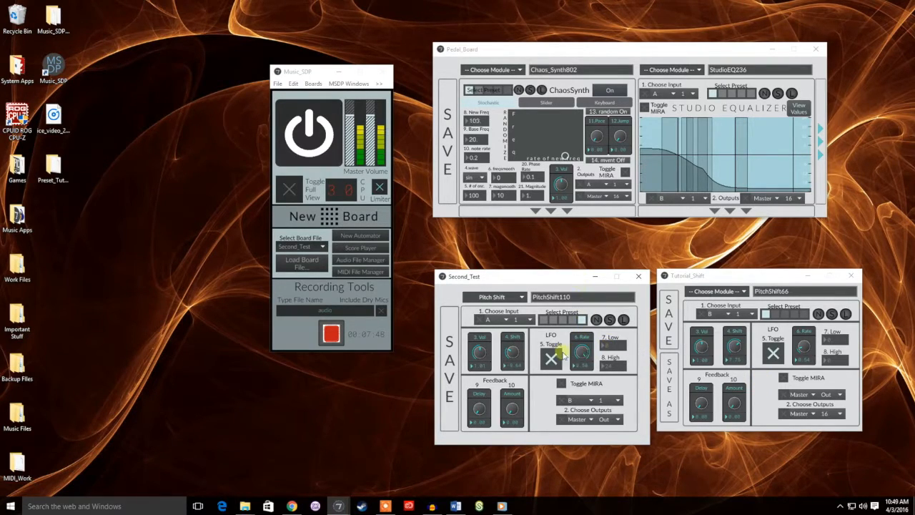
{"action": "left_click_drag", "start_coordinate": [517, 351], "coordinate": [514, 315]}
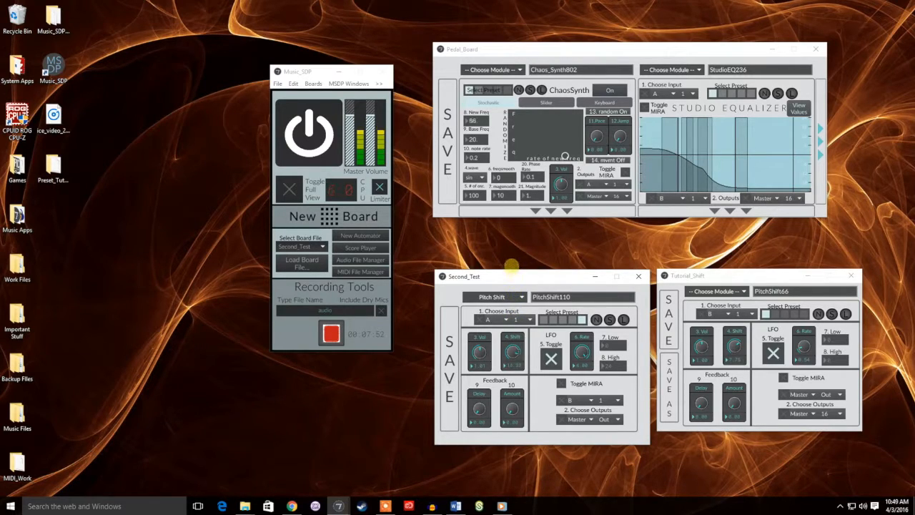
{"action": "left_click_drag", "start_coordinate": [734, 349], "coordinate": [726, 319]}
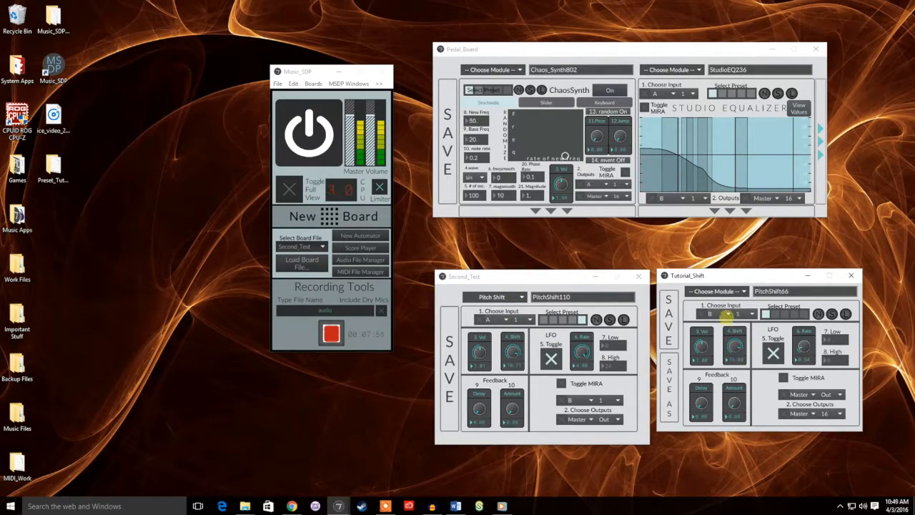
{"action": "left_click_drag", "start_coordinate": [801, 349], "coordinate": [798, 250]}
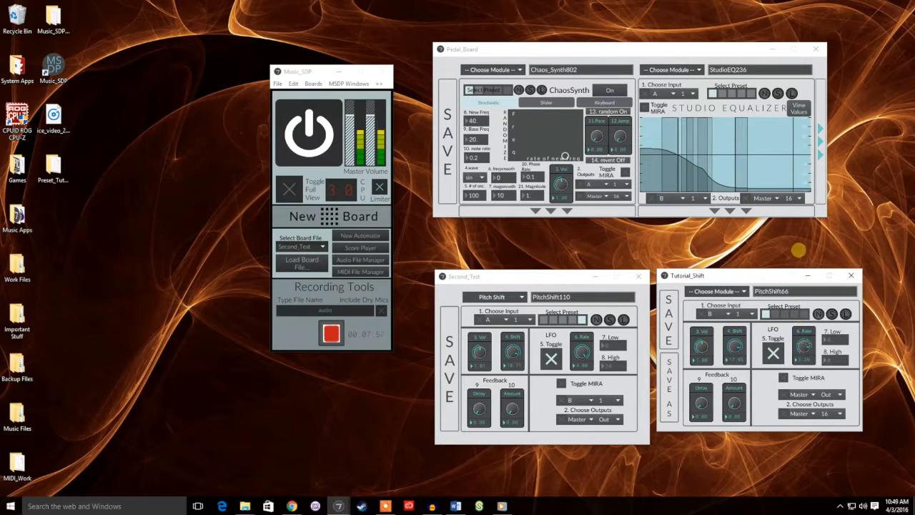
- Switch off the LFO in the Tutorial_Shift and Second_Test Pitch Shift modules
{"action": "left_click", "coordinate": [773, 352]}
{"action": "left_click", "coordinate": [551, 354]}
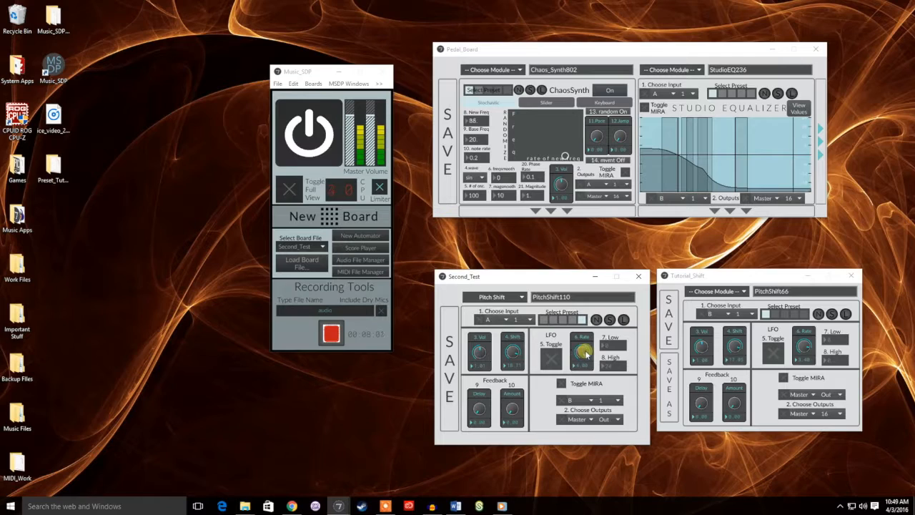